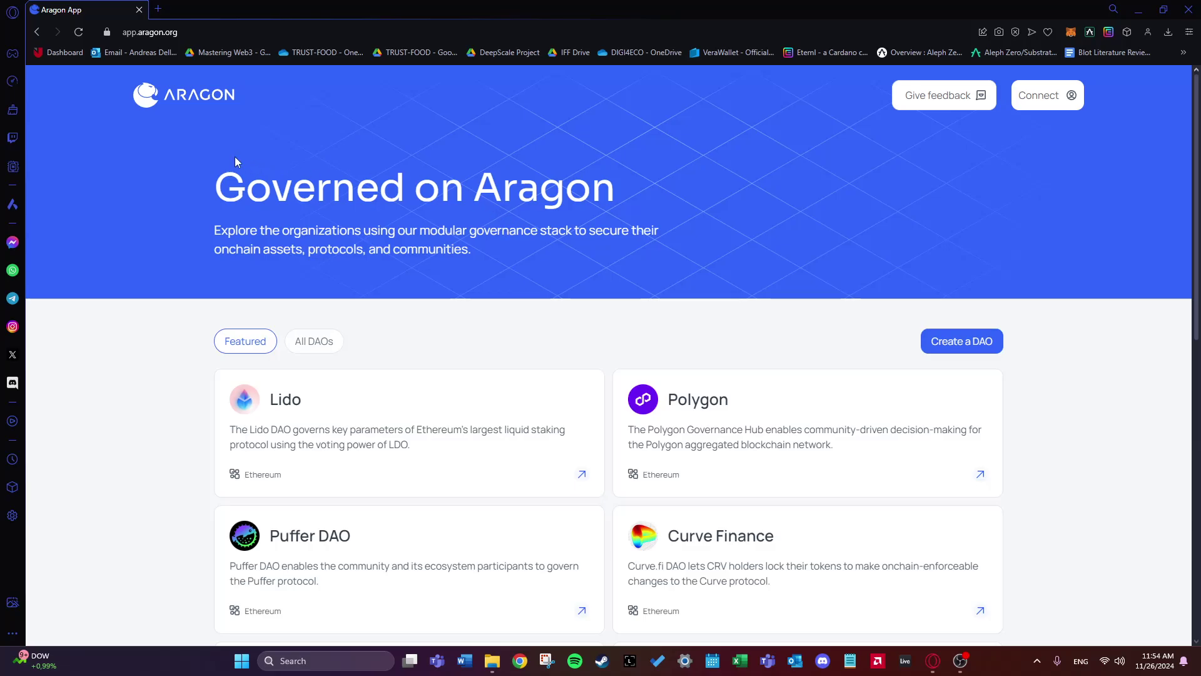
Step: Check the app.aragon.org address and scroll over the Aragon App landing page
left_click(183, 30)
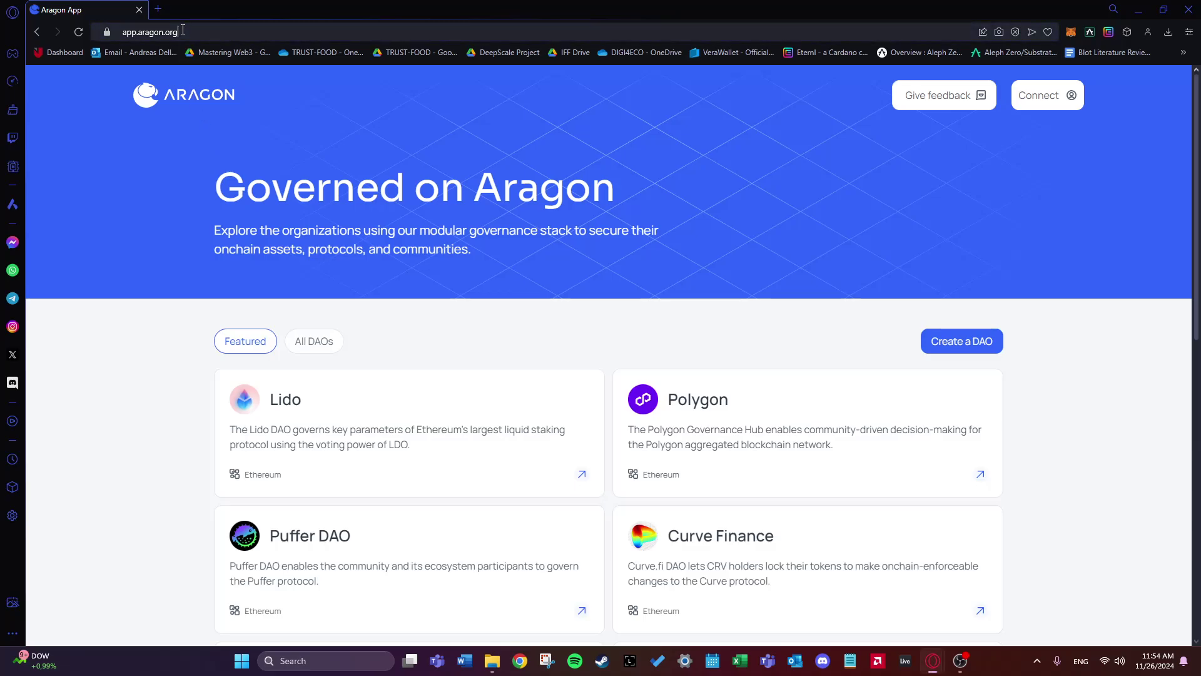
left_click_drag(182, 30, 122, 31)
left_click(295, 122)
scroll(295, 120, "down", 1)
scroll(294, 120, "up", 1)
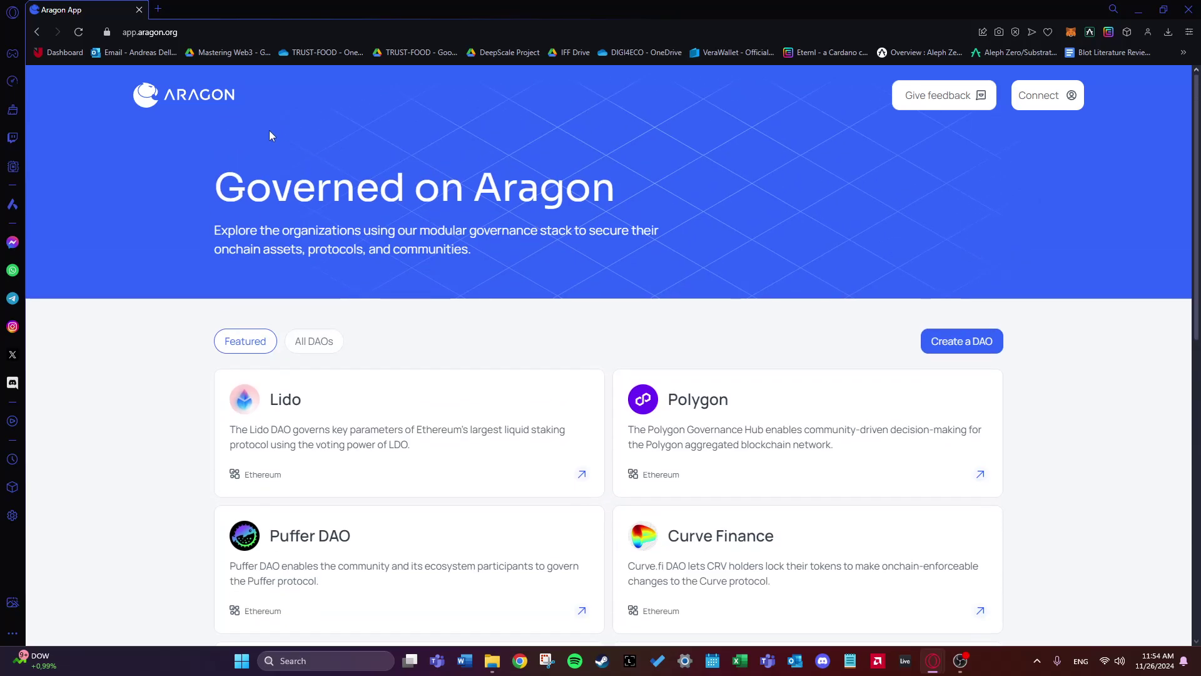
scroll(261, 135, "down", 1)
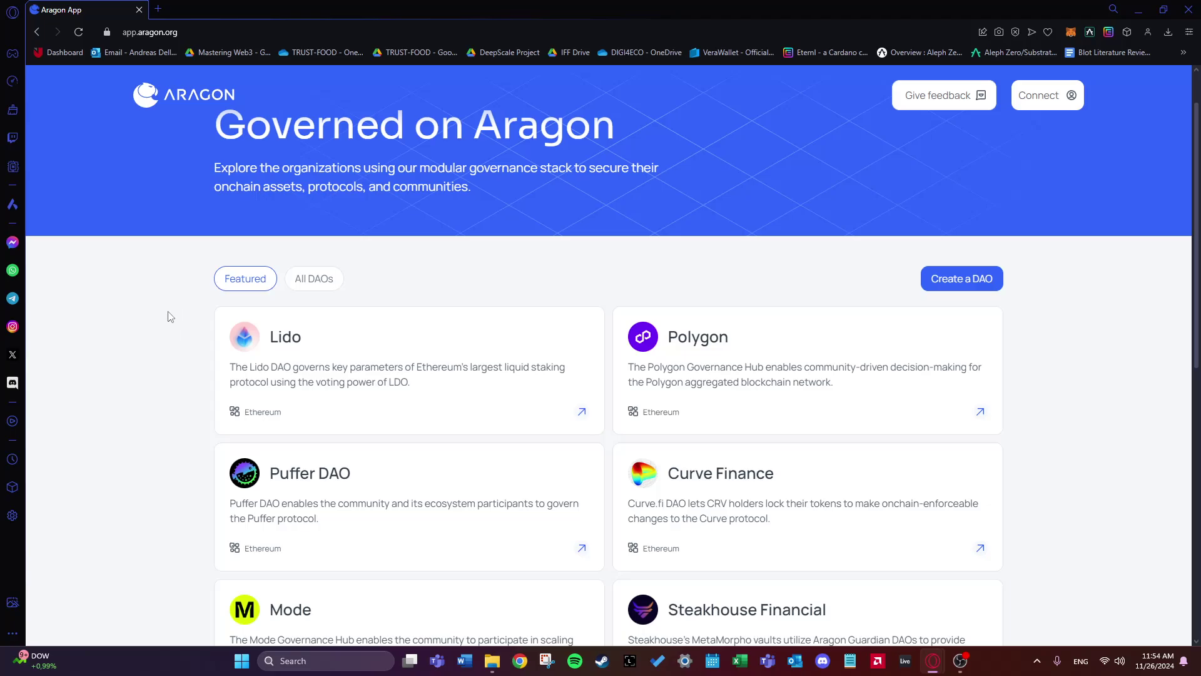
scroll(168, 316, "up", 1)
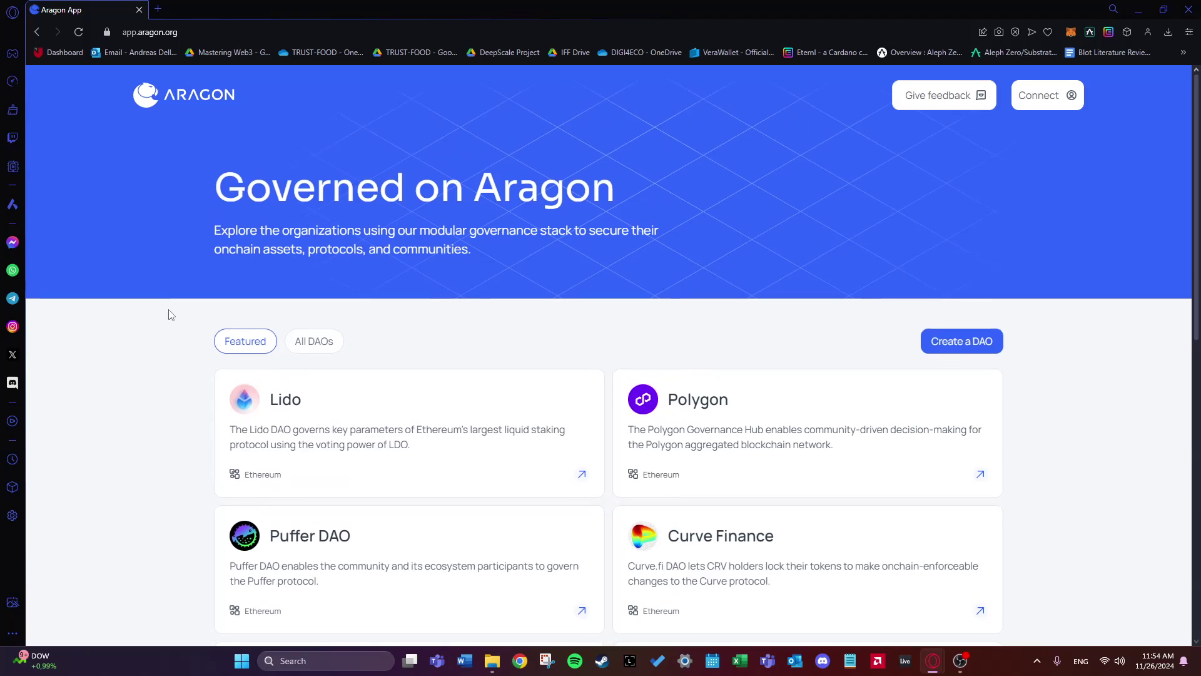
scroll(168, 316, "down", 1)
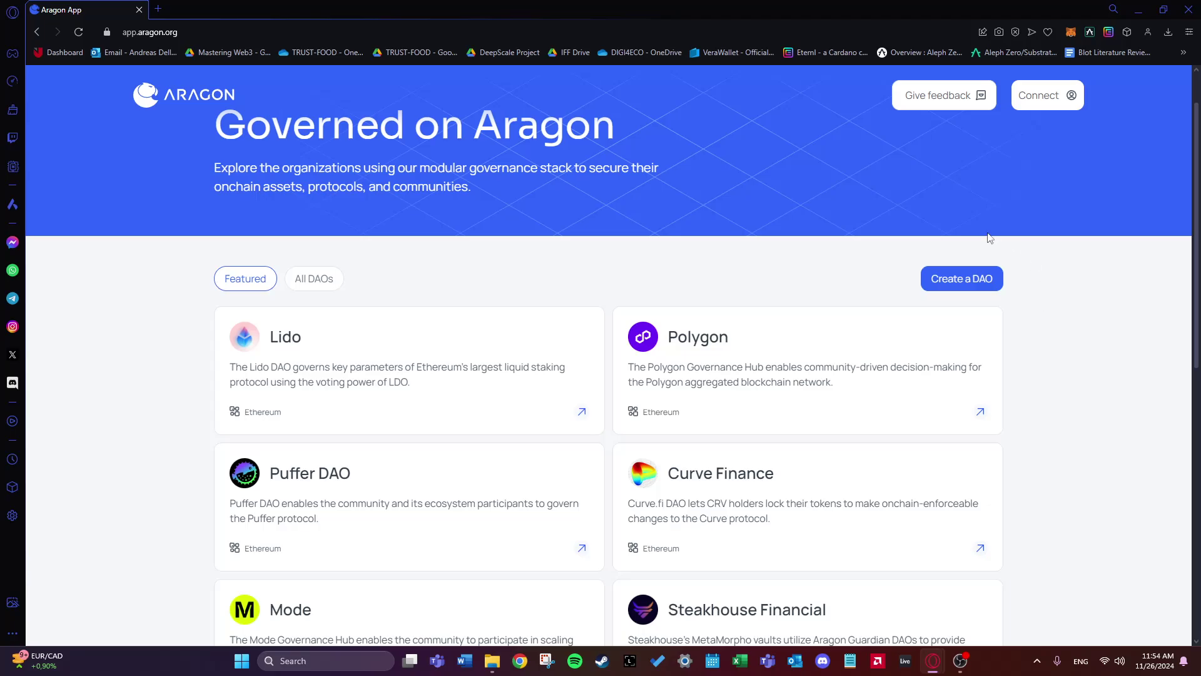
Step: Start creating a DAO and connect the MetaMask wallet to aragon.org
left_click(945, 288)
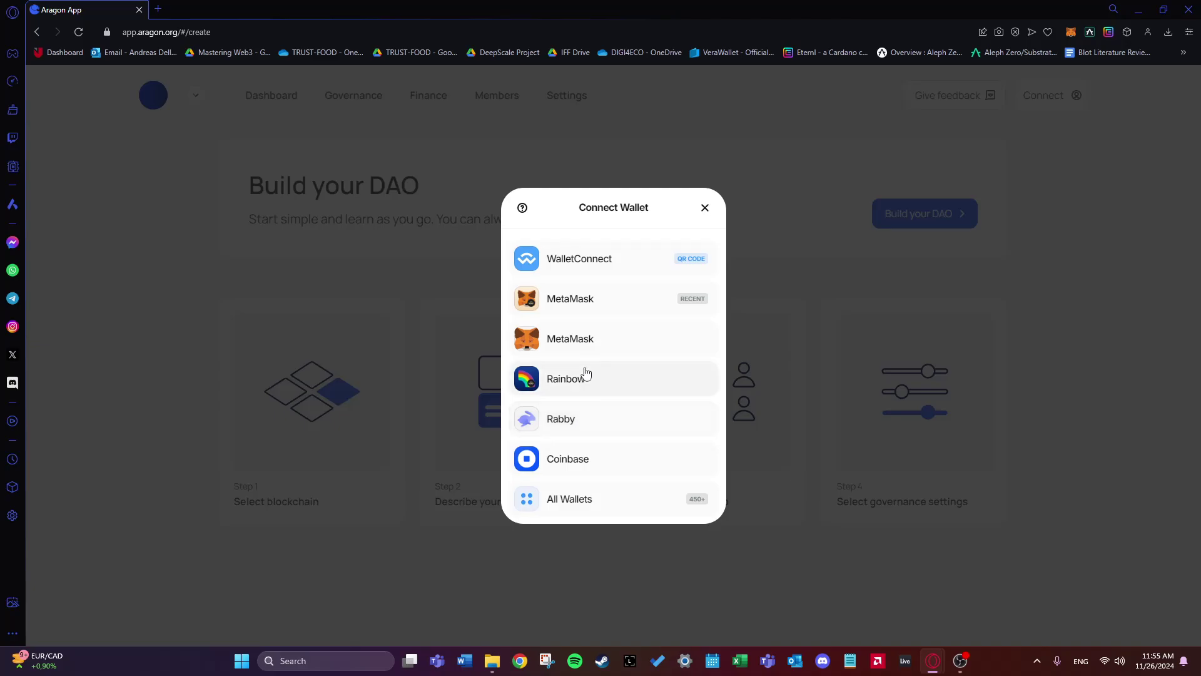
left_click(599, 341)
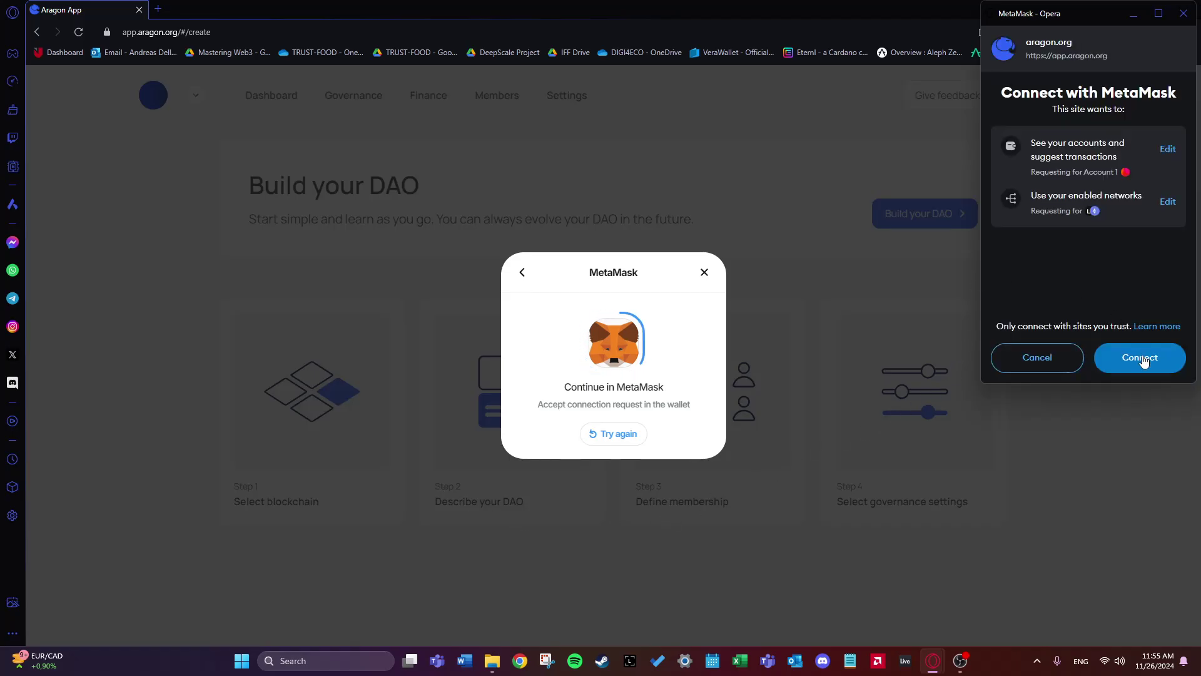
left_click(1141, 359)
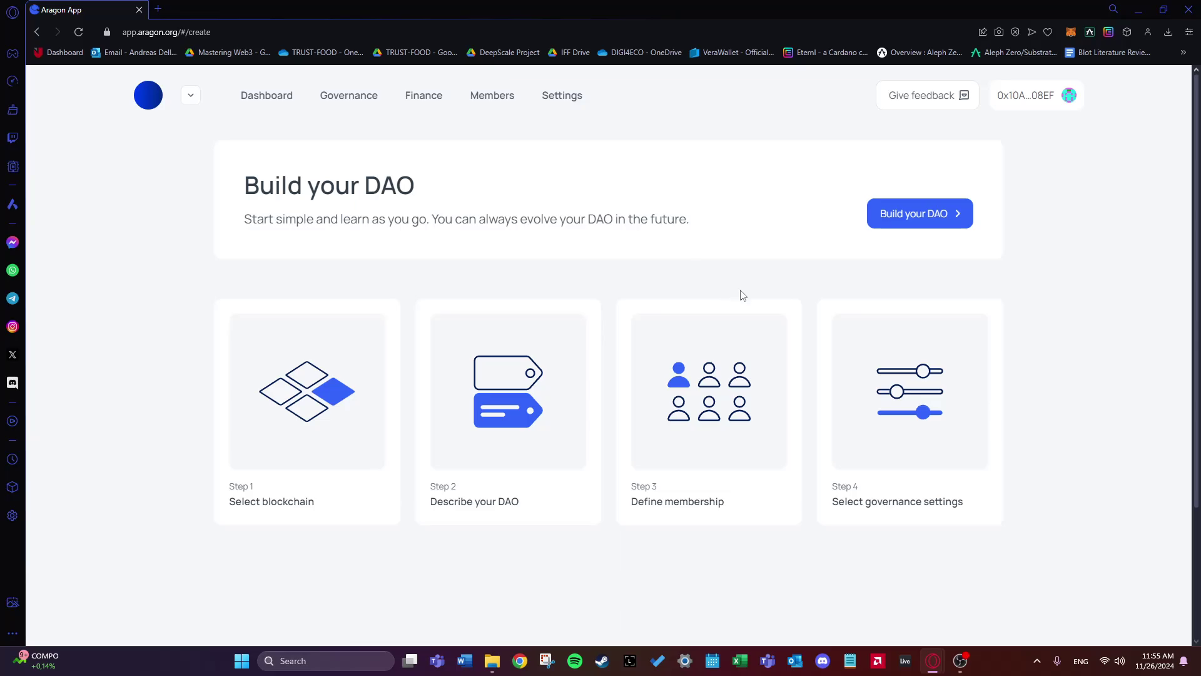
Step: Choose the Ethereum Sepolia testnet as the DAO's blockchain and continue to step 2
left_click(914, 223)
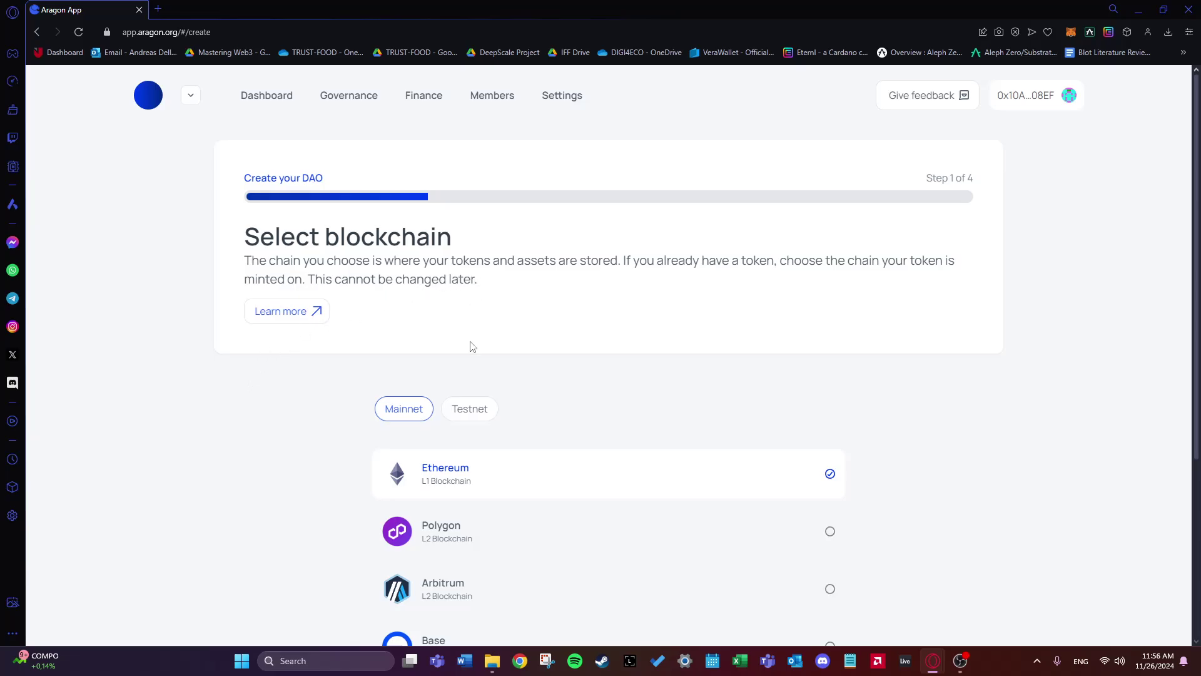
scroll(456, 343, "down", 1)
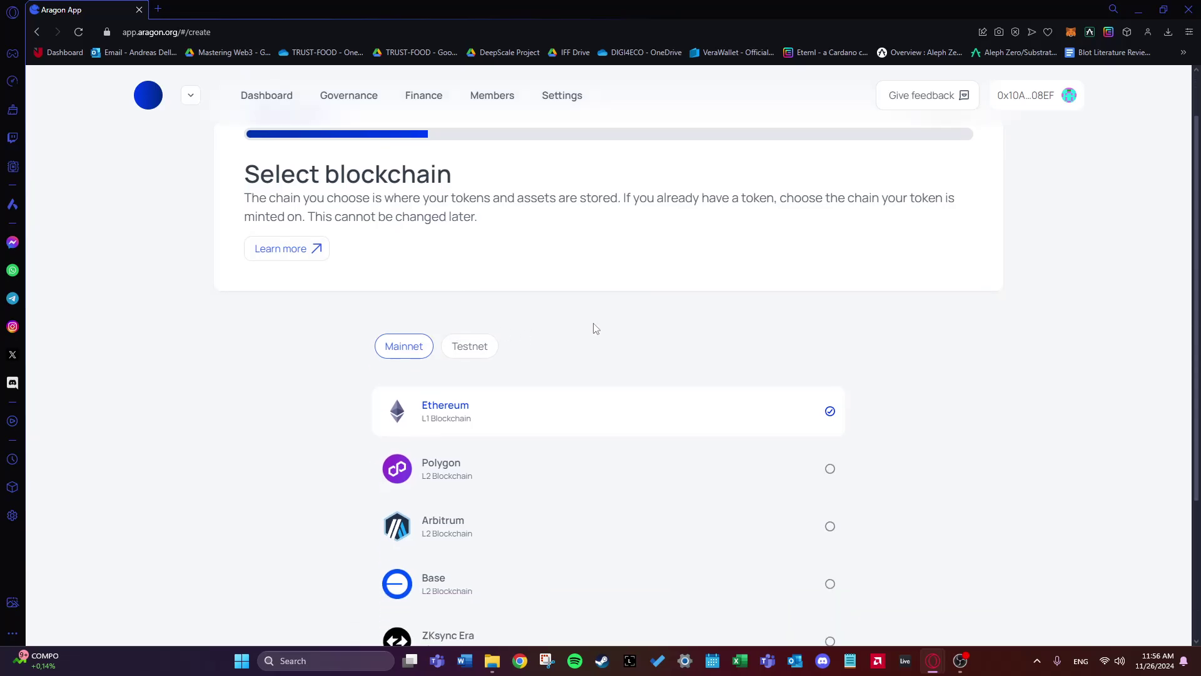
scroll(590, 329, "down", 1)
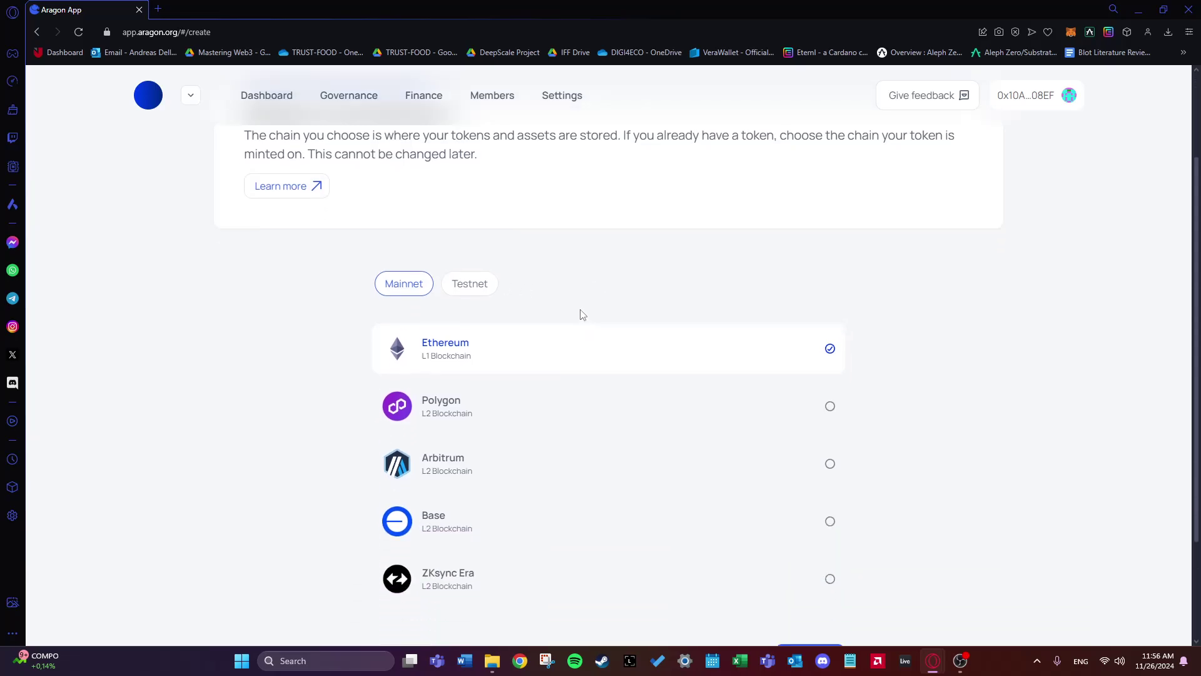
left_click(476, 292)
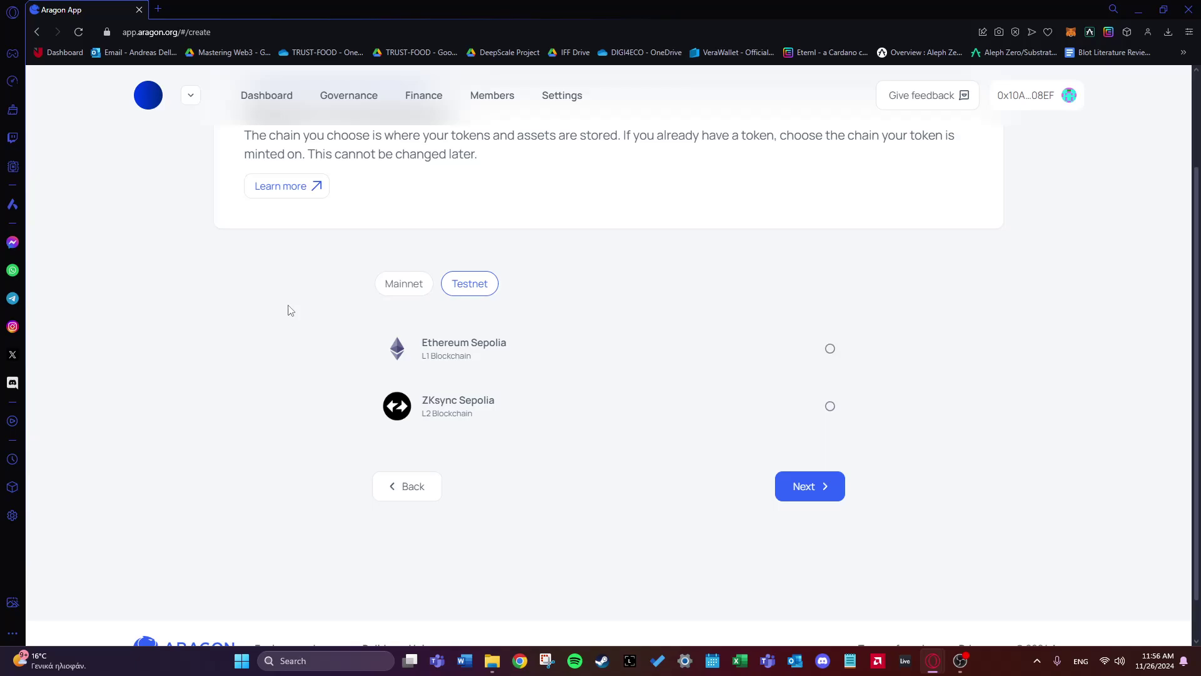
left_click(455, 352)
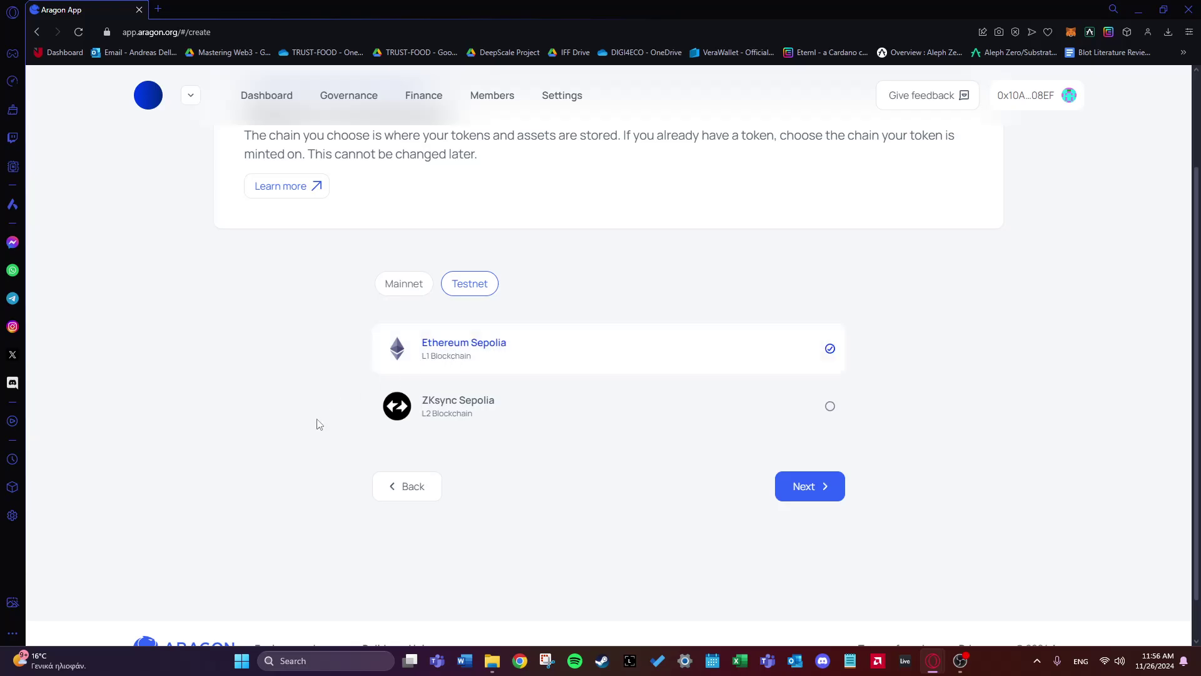
left_click(803, 499)
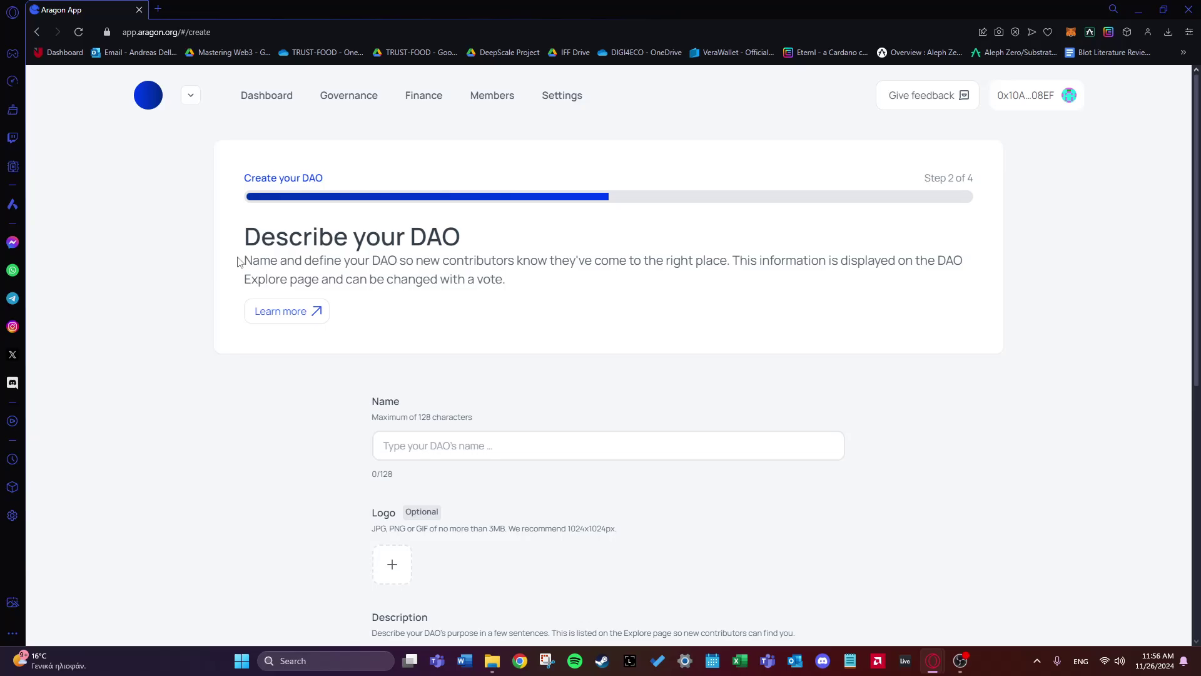
Step: Fill in apdDAO as the DAO name from the autofill suggestion
scroll(298, 322, "down", 1)
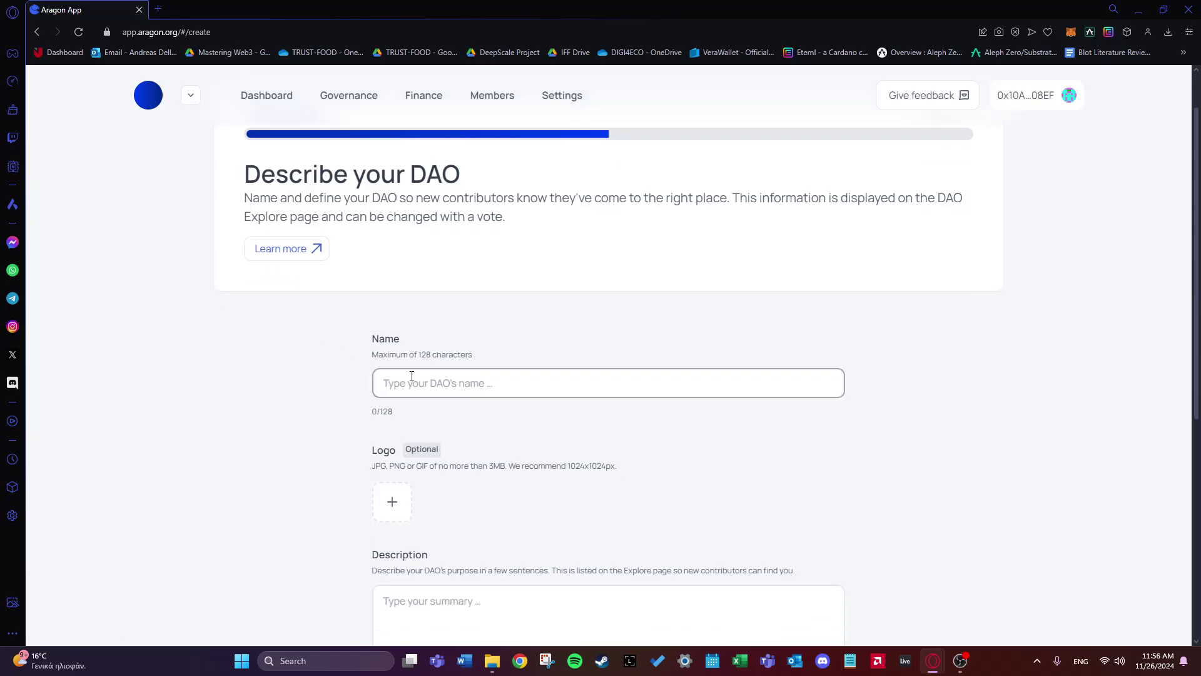
left_click(471, 376)
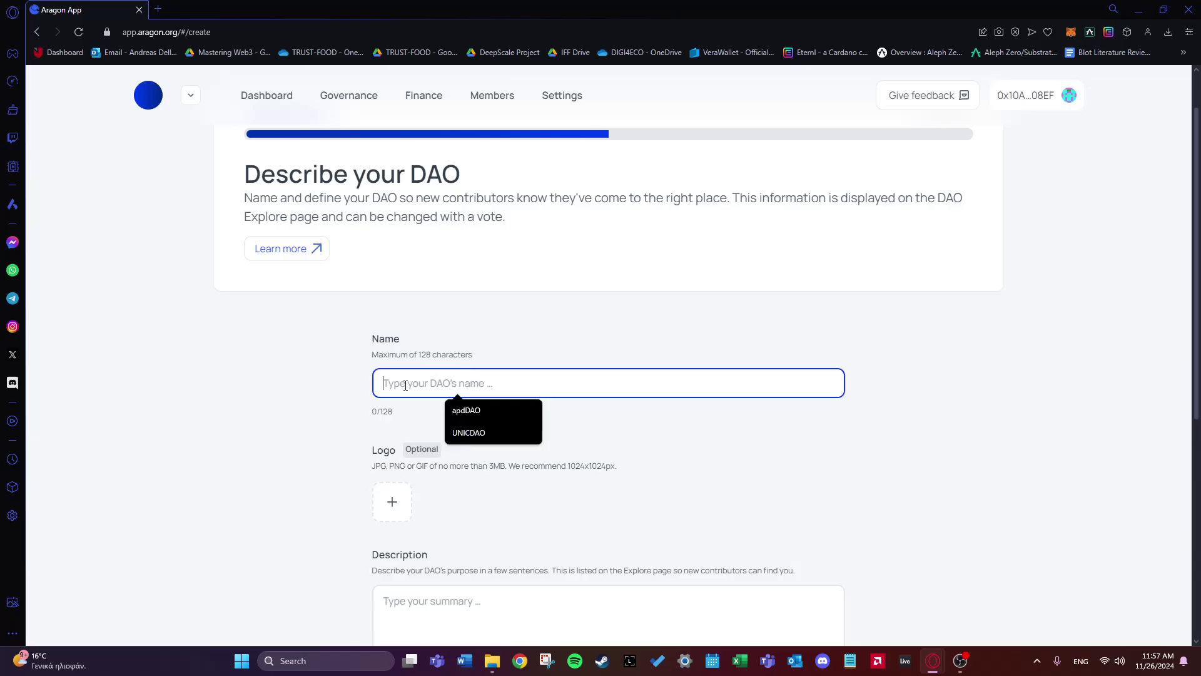
left_click(463, 412)
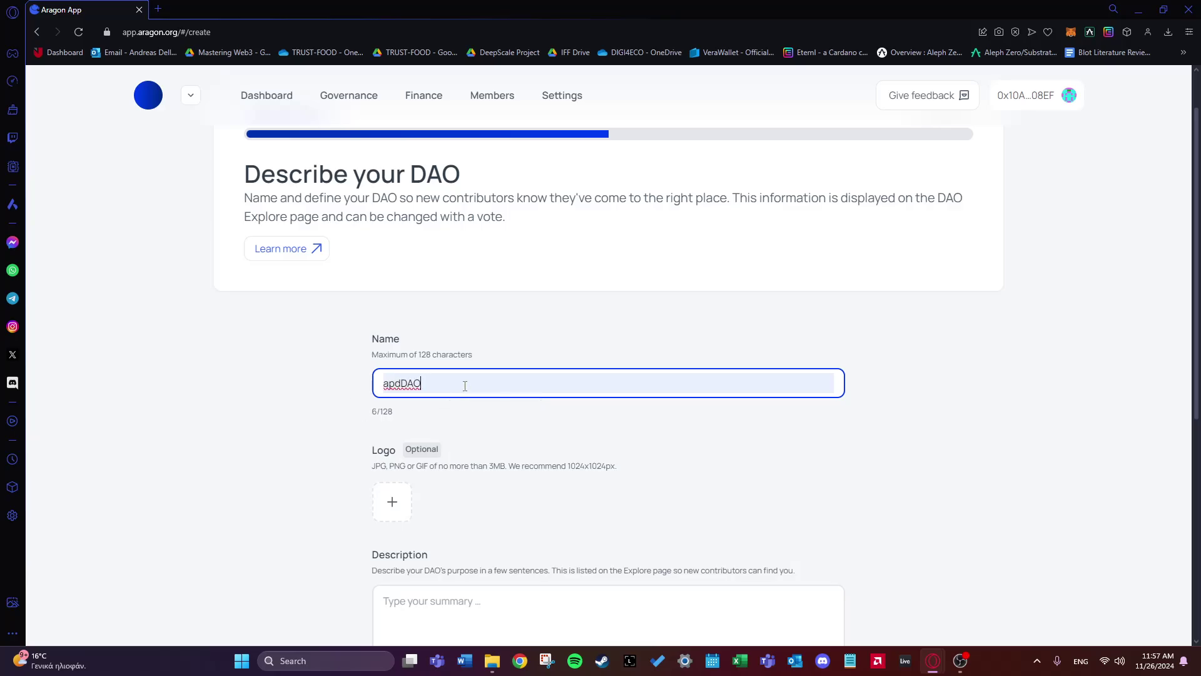
scroll(464, 385, "down", 2)
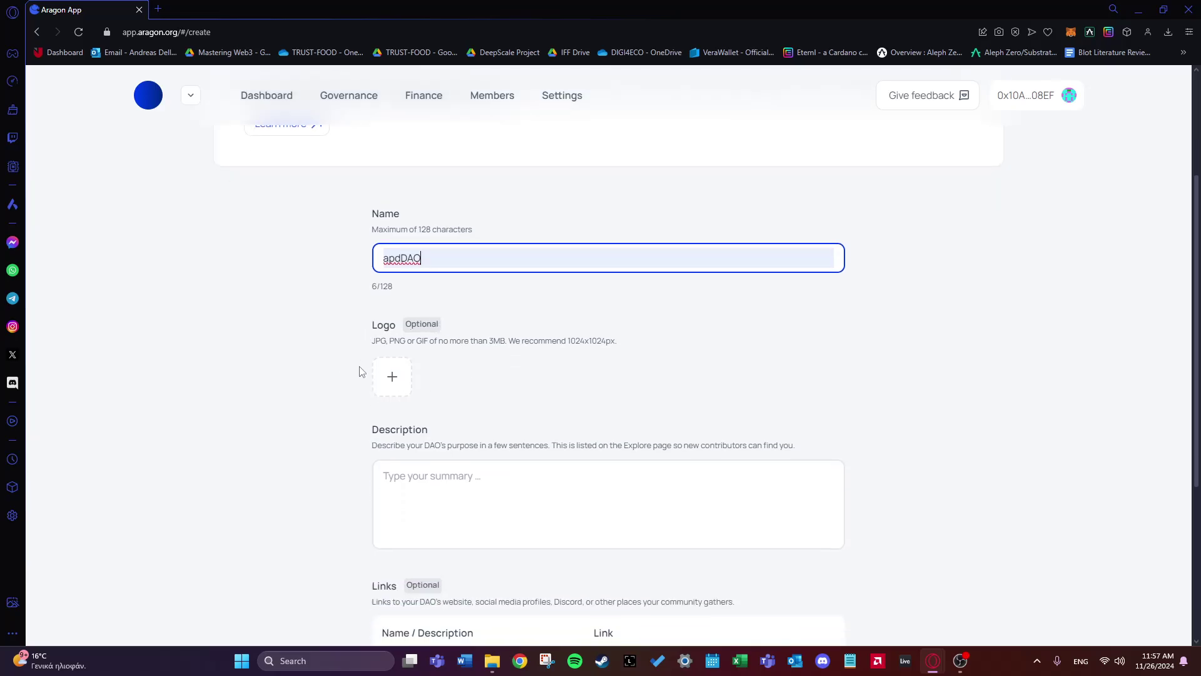
scroll(325, 364, "down", 1)
scroll(325, 364, "down", 2)
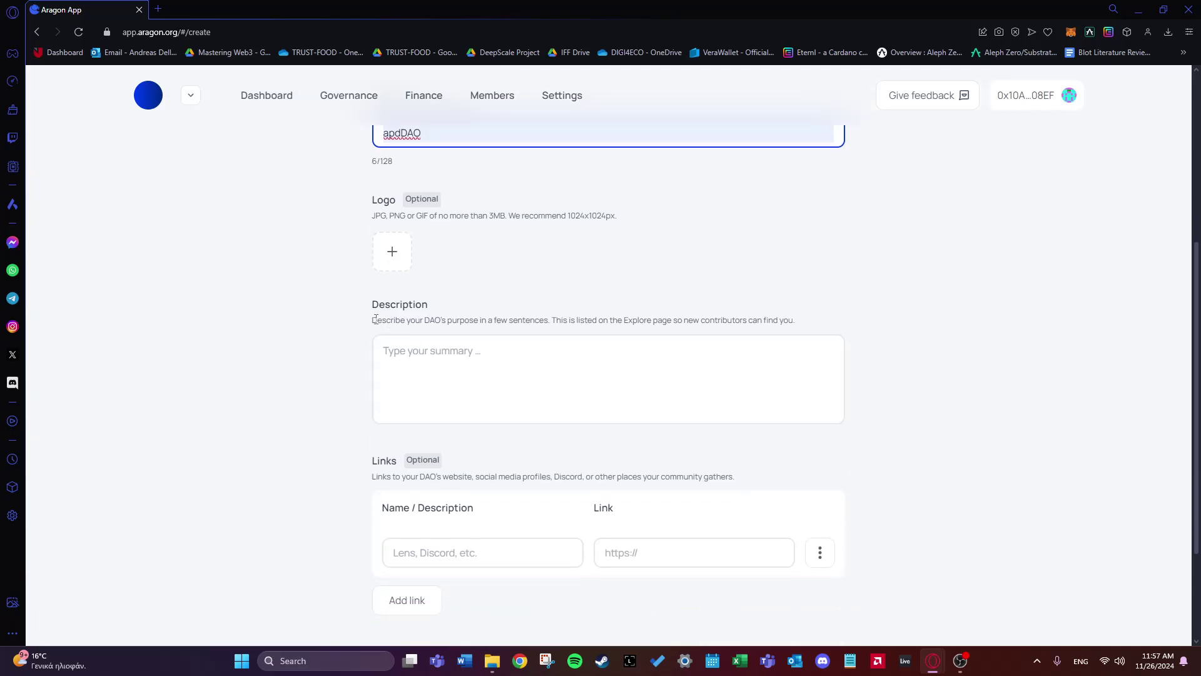
left_click_drag(372, 304, 436, 306)
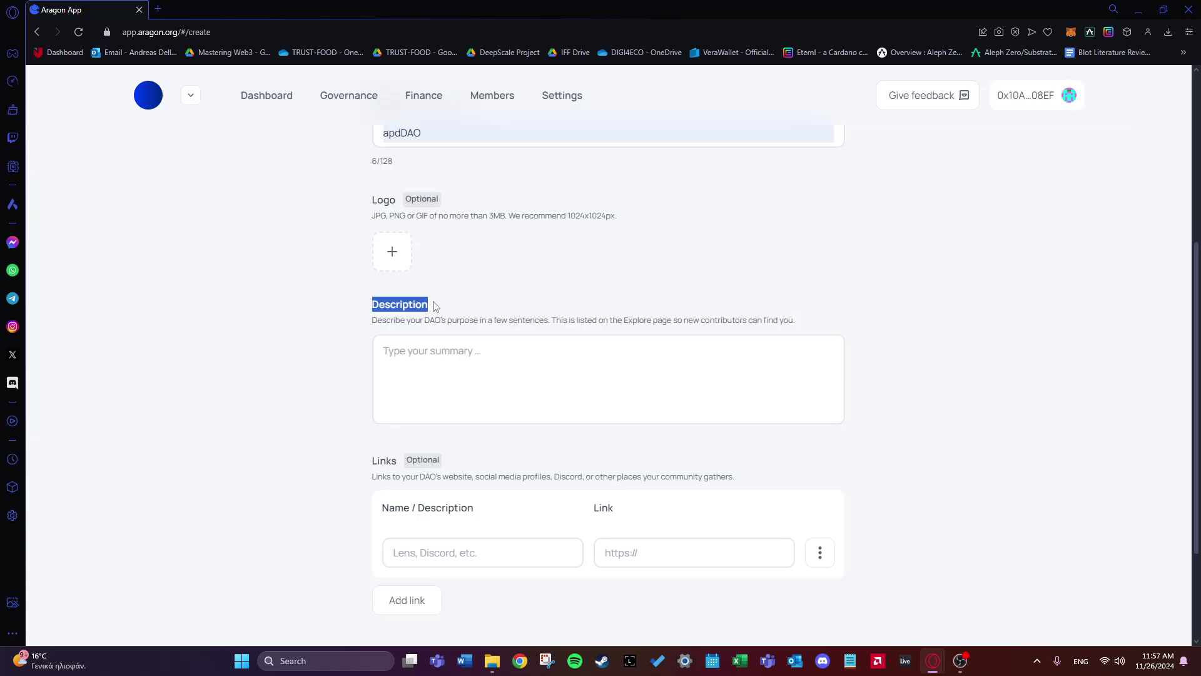
left_click(371, 327)
Step: Enter 'apd' as the description, leave links empty, and continue to membership
left_click(457, 358)
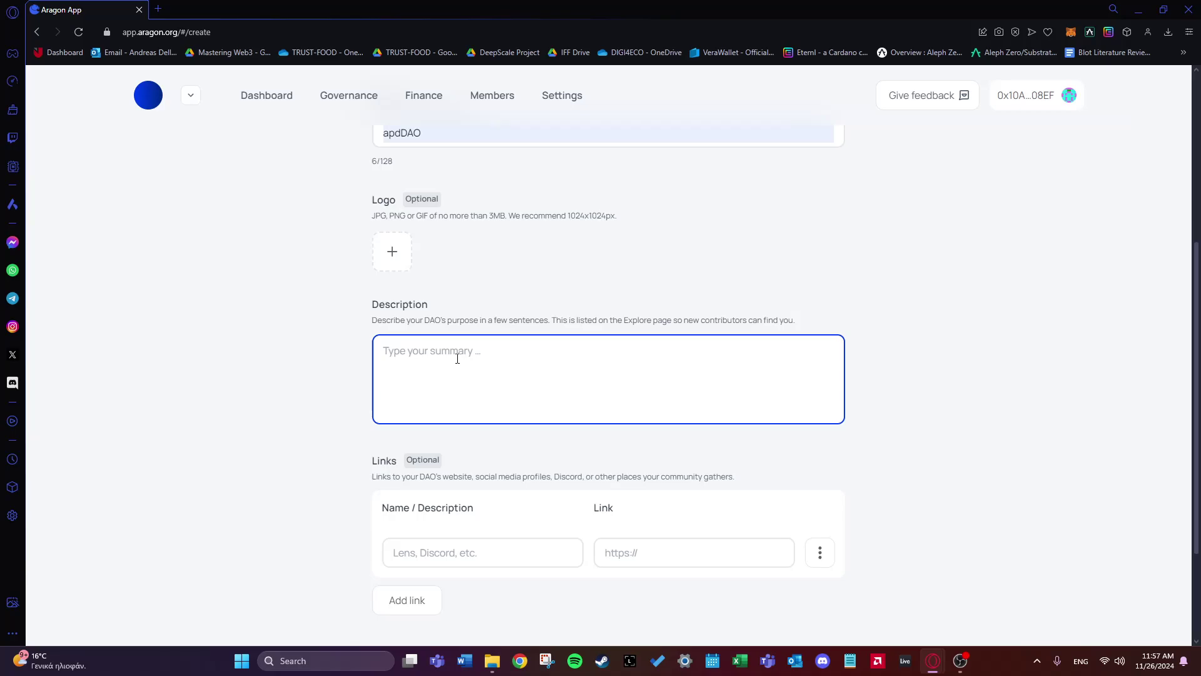
type("apd")
scroll(365, 319, "down", 3)
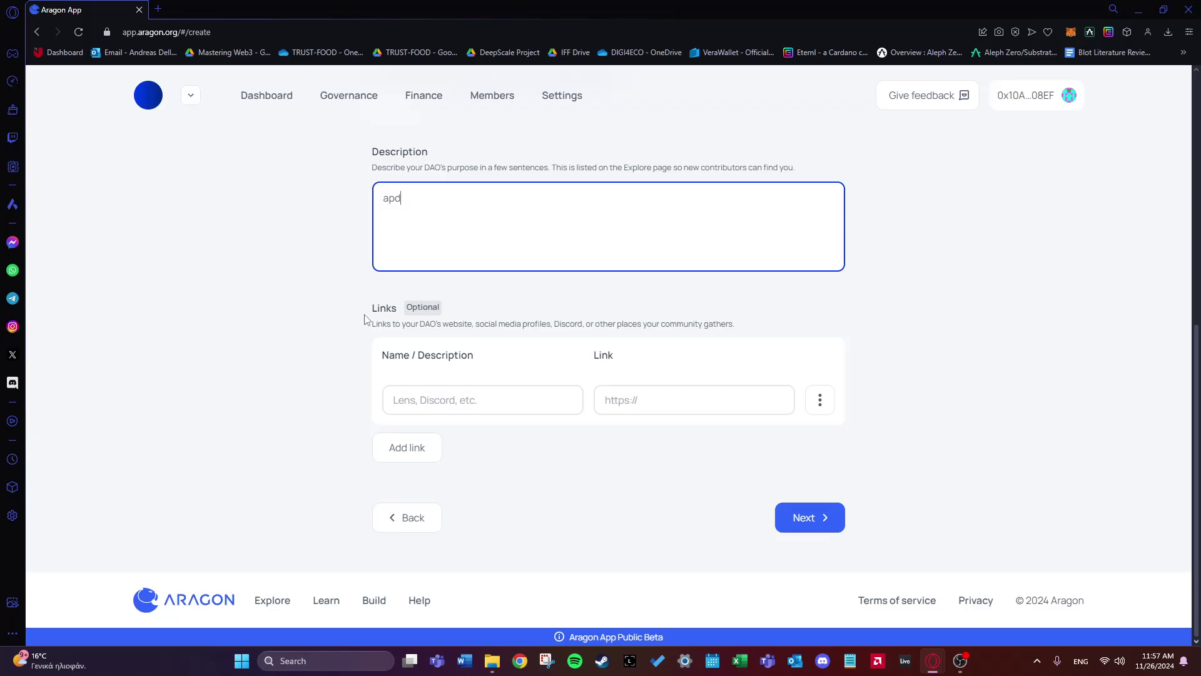
left_click(396, 400)
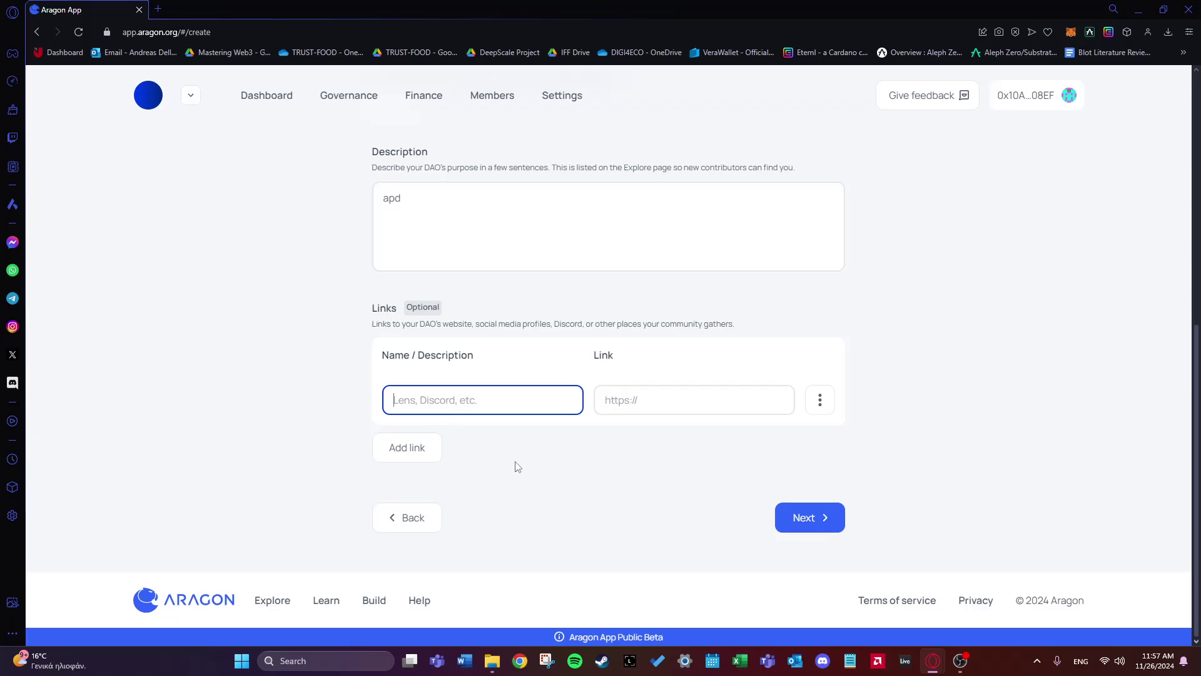
left_click(548, 456)
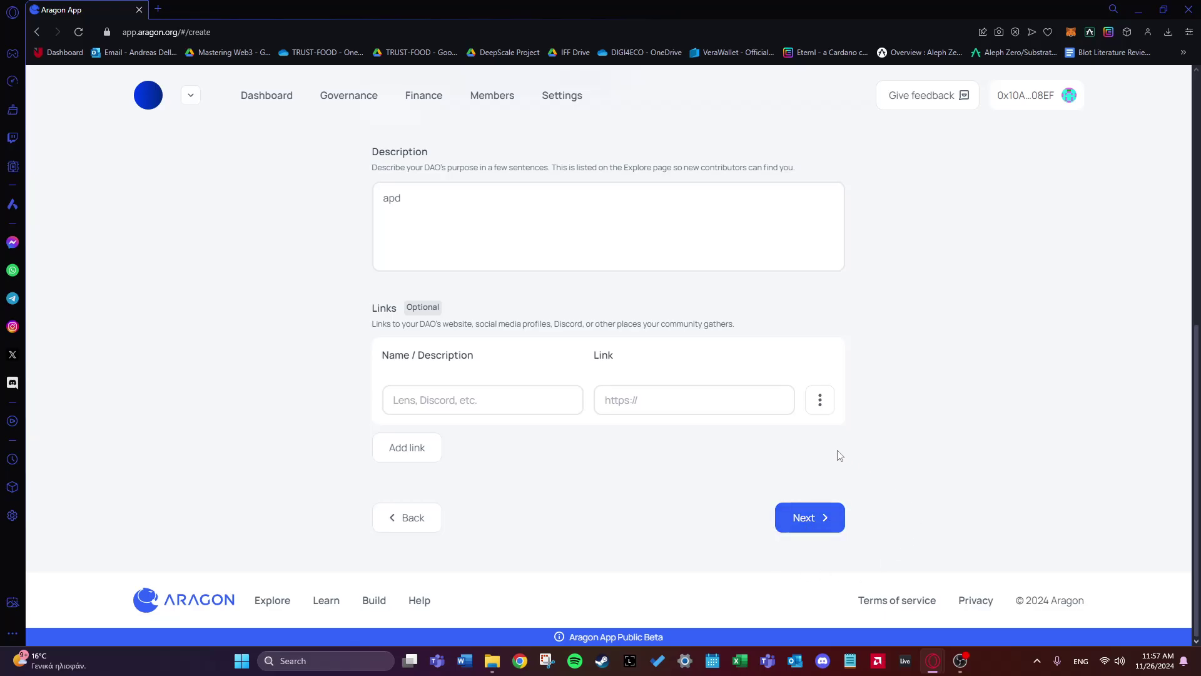
left_click(800, 517)
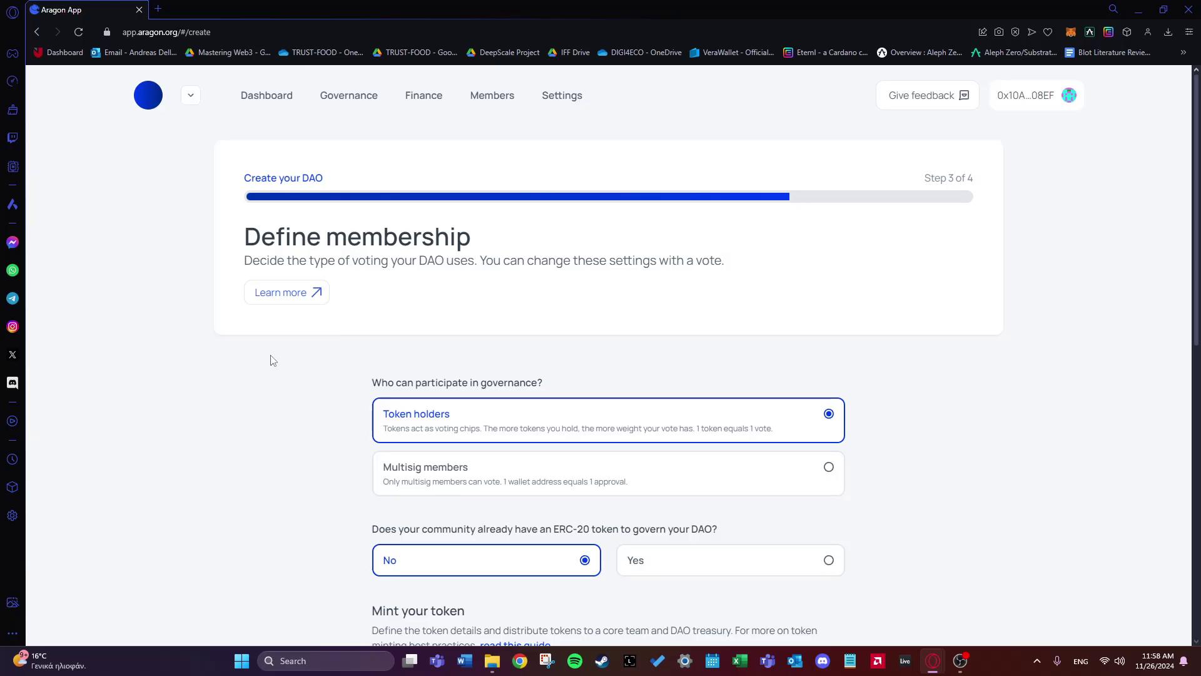
scroll(269, 365, "down", 1)
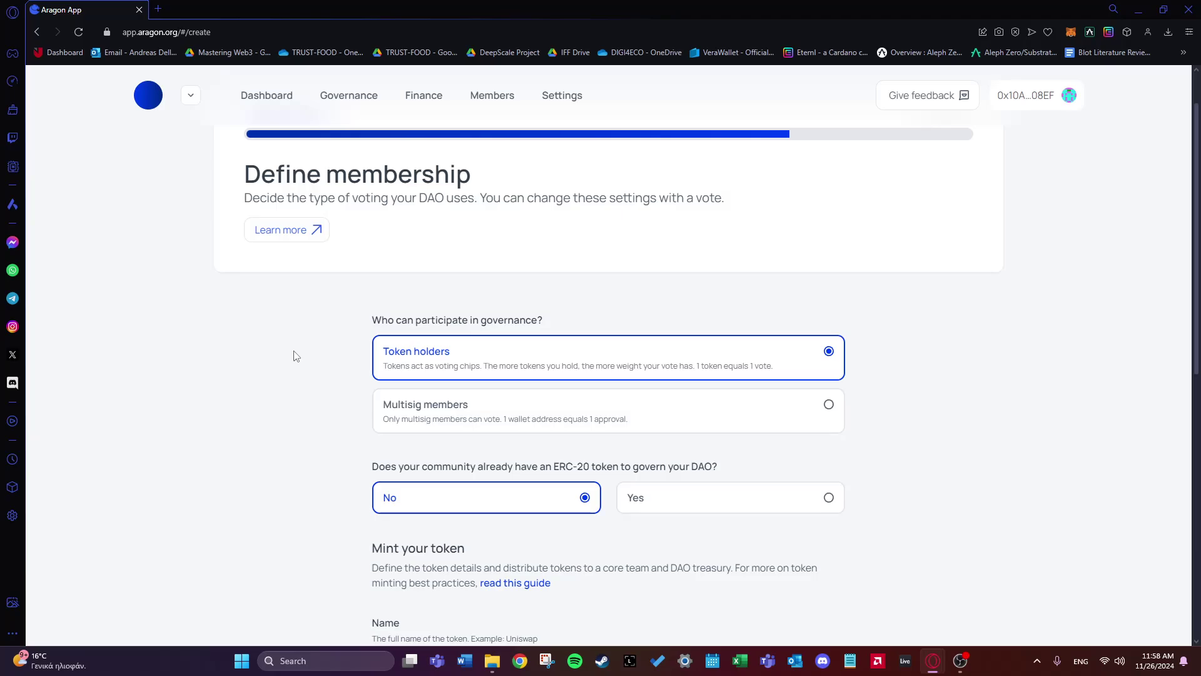
scroll(325, 333, "down", 1)
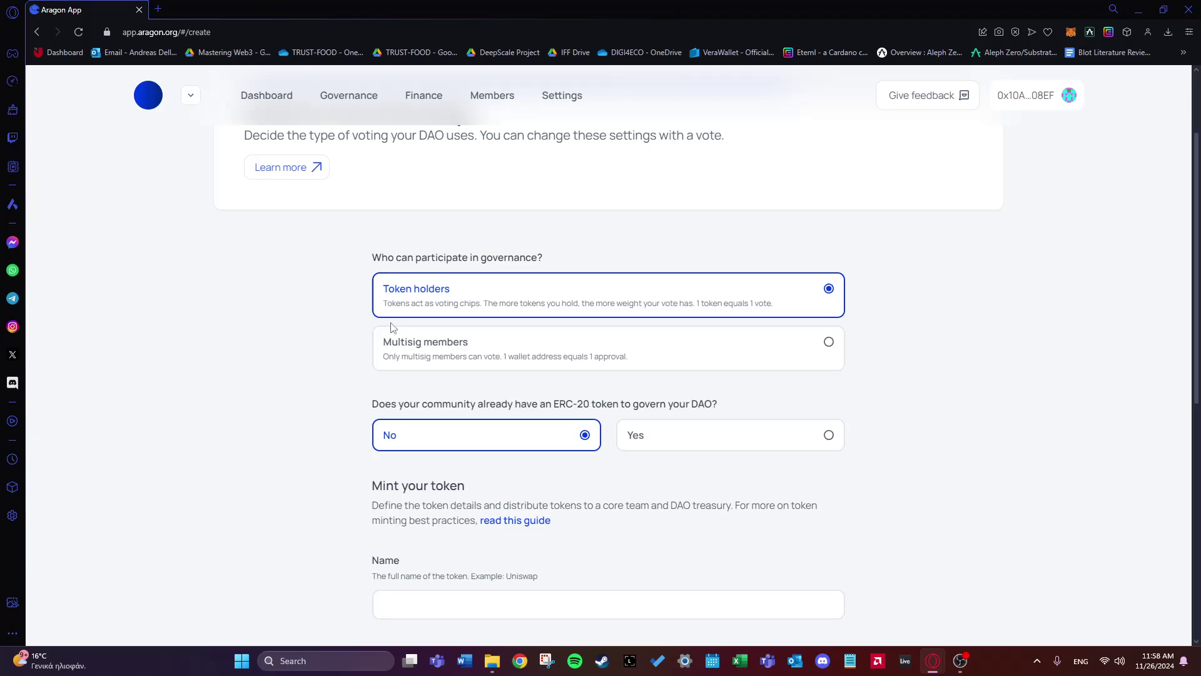
left_click(401, 343)
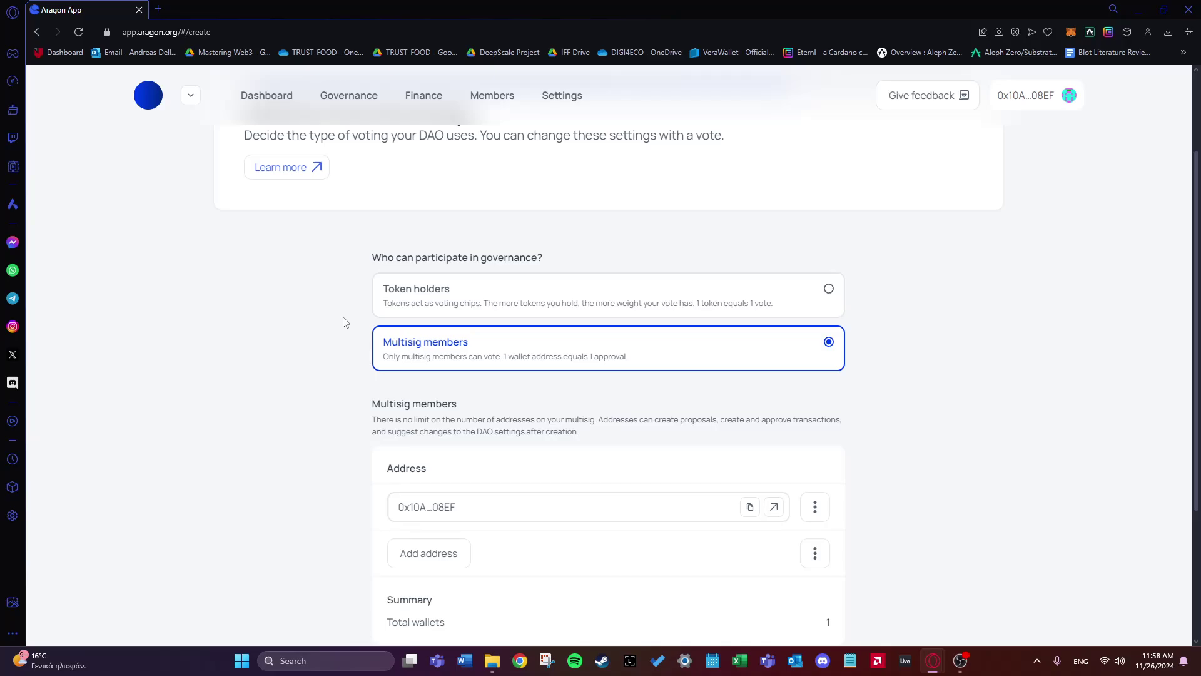
left_click(384, 303)
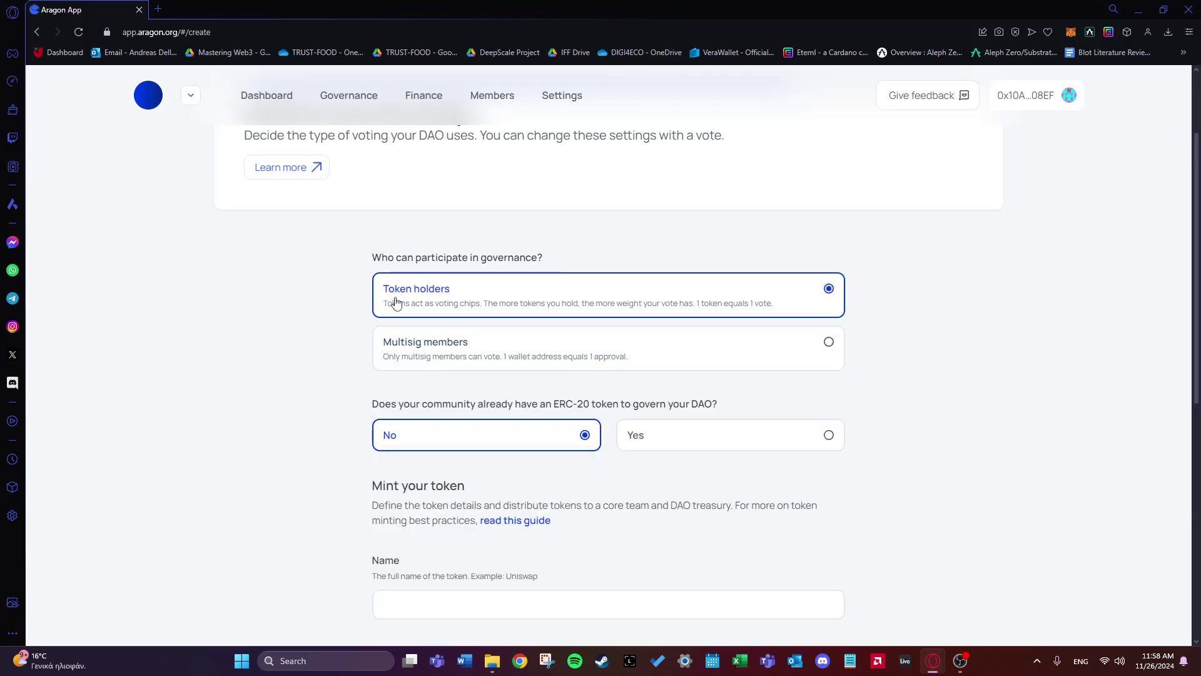
scroll(309, 303, "down", 2)
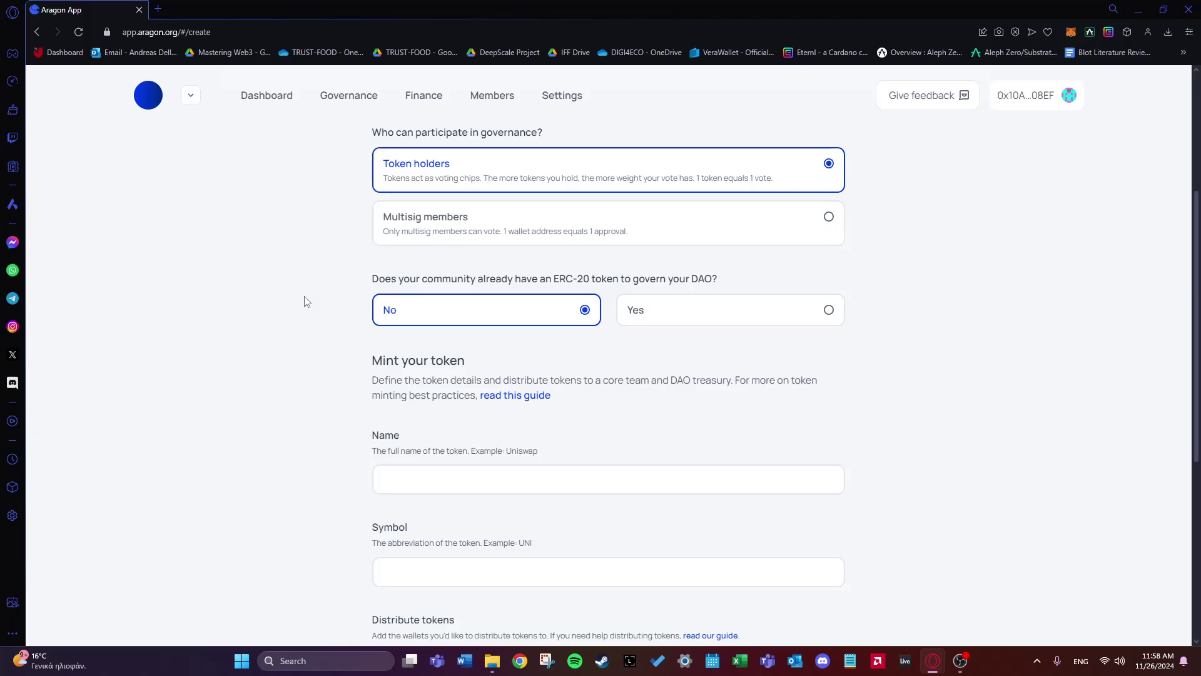
scroll(350, 299, "down", 1)
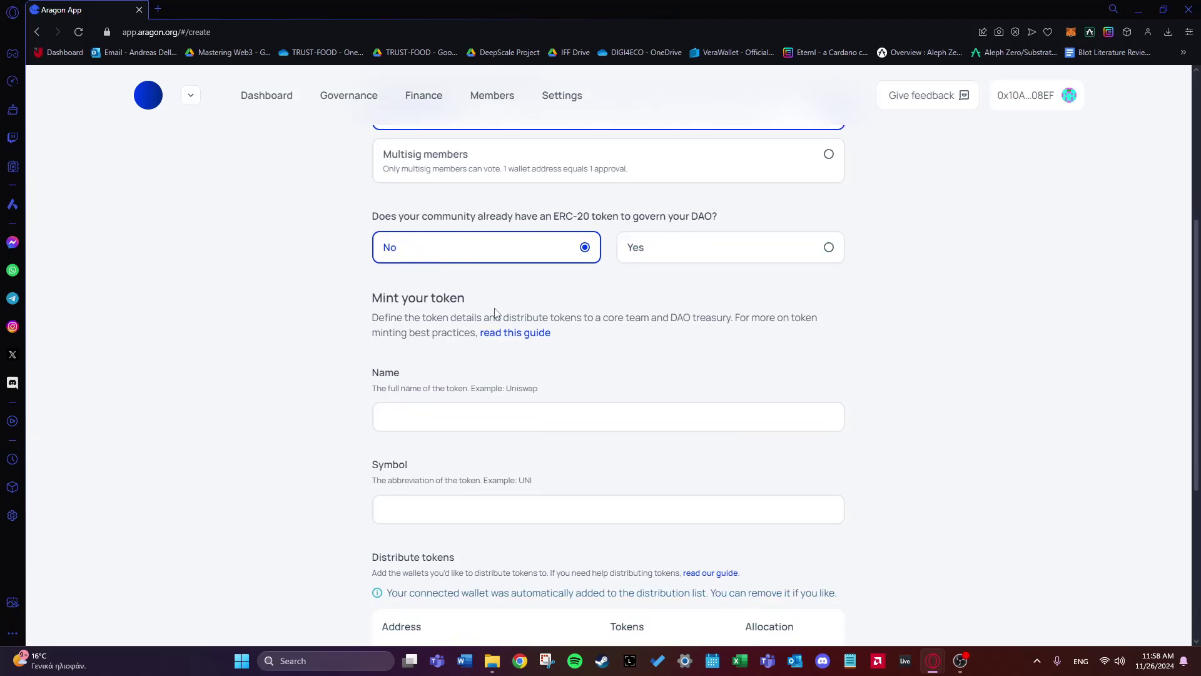
scroll(316, 253, "down", 1)
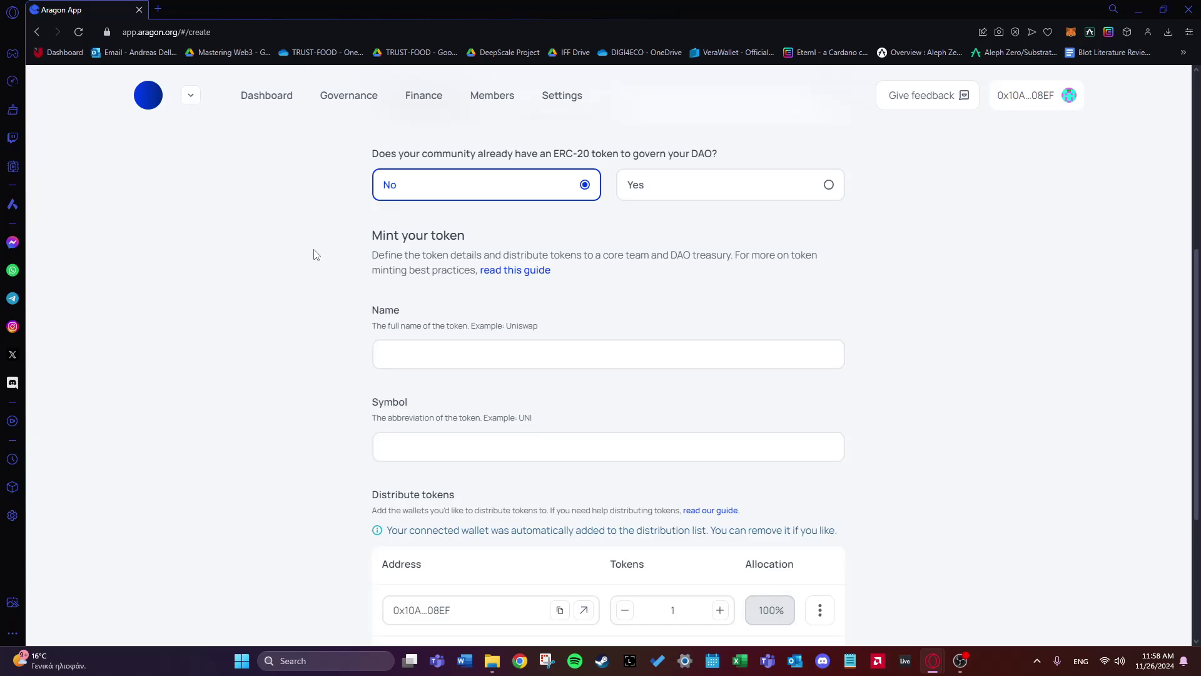
Step: Name the new token apdtoken with symbol APD
left_click(386, 354)
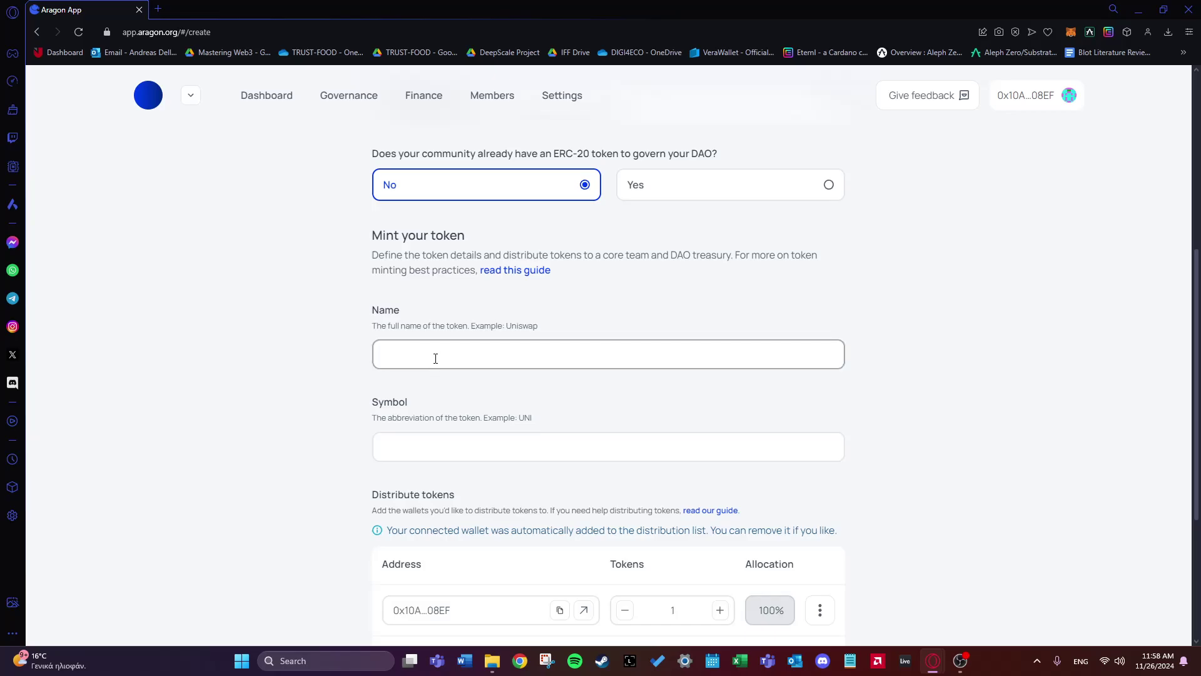
left_click(497, 382)
scroll(322, 358, "down", 1)
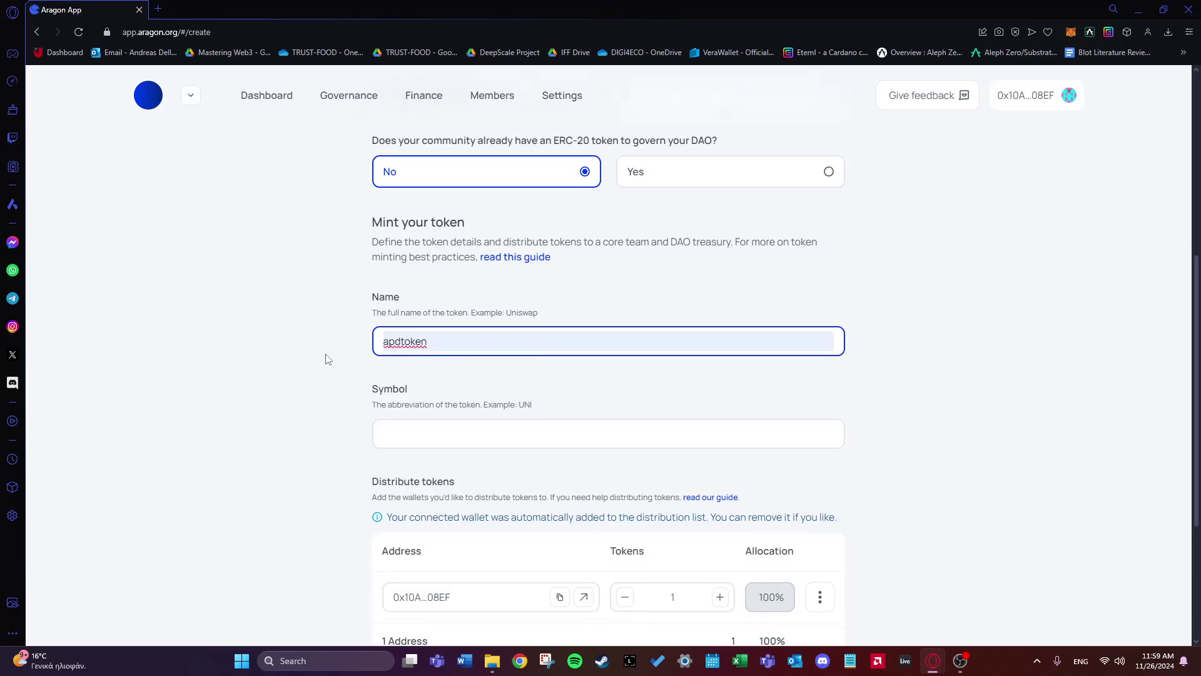
left_click(476, 385)
type("APD")
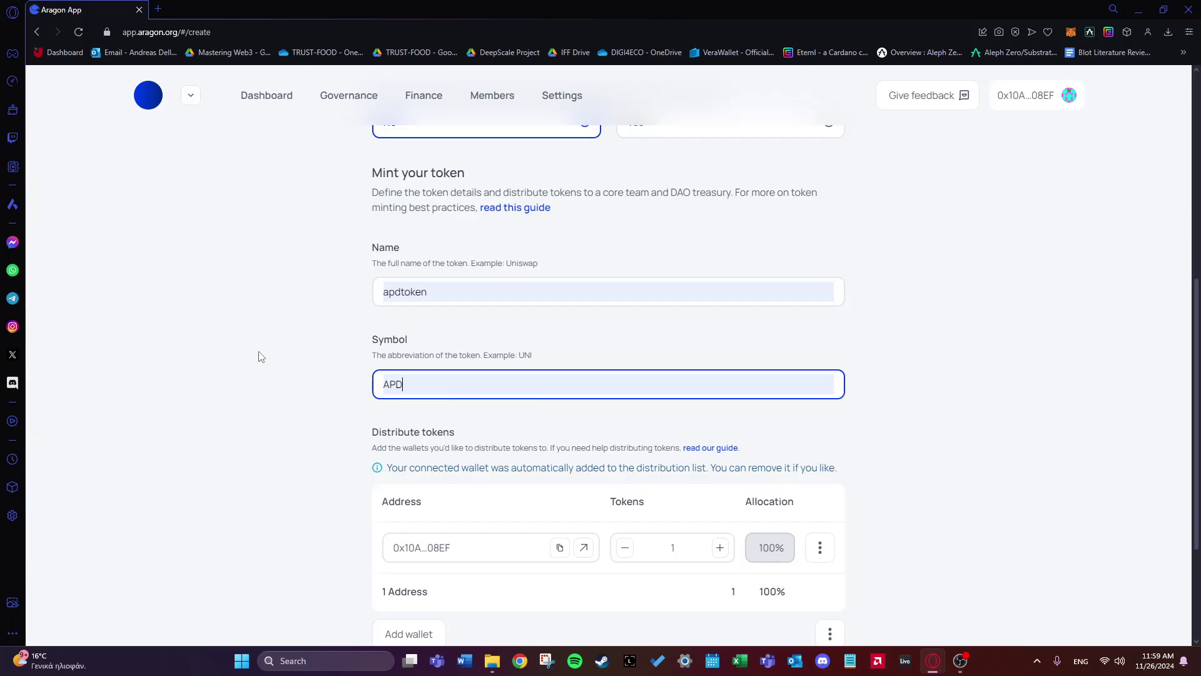
scroll(261, 351, "down", 3)
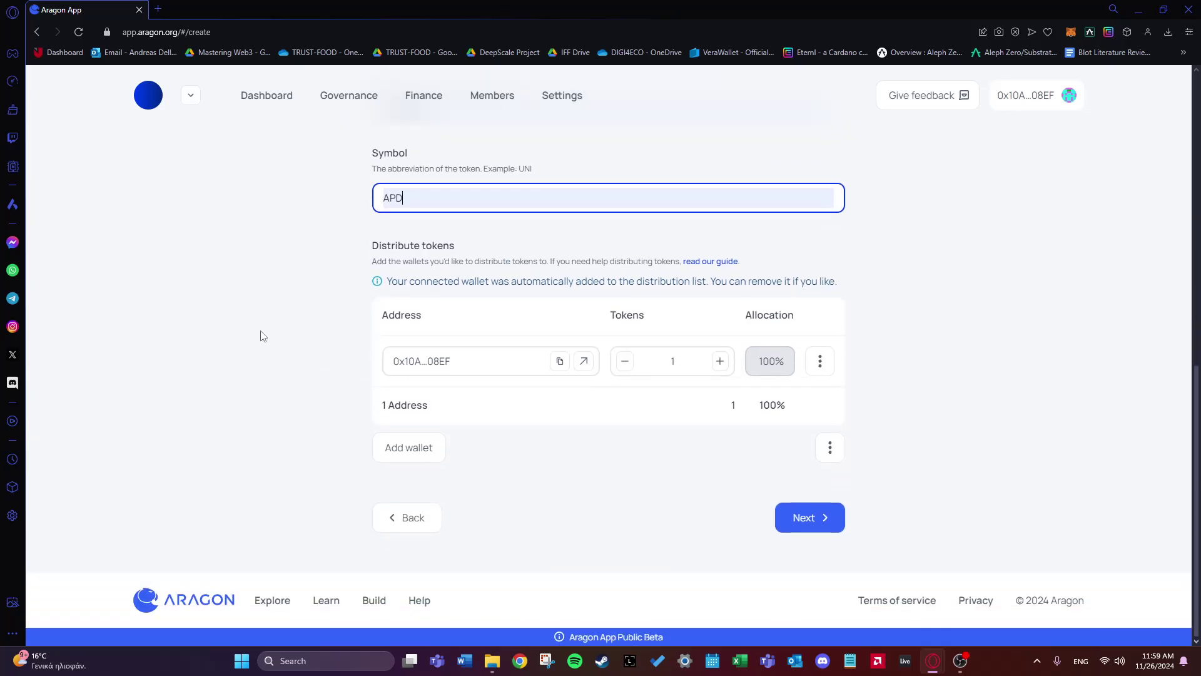
scroll(261, 337, "up", 1)
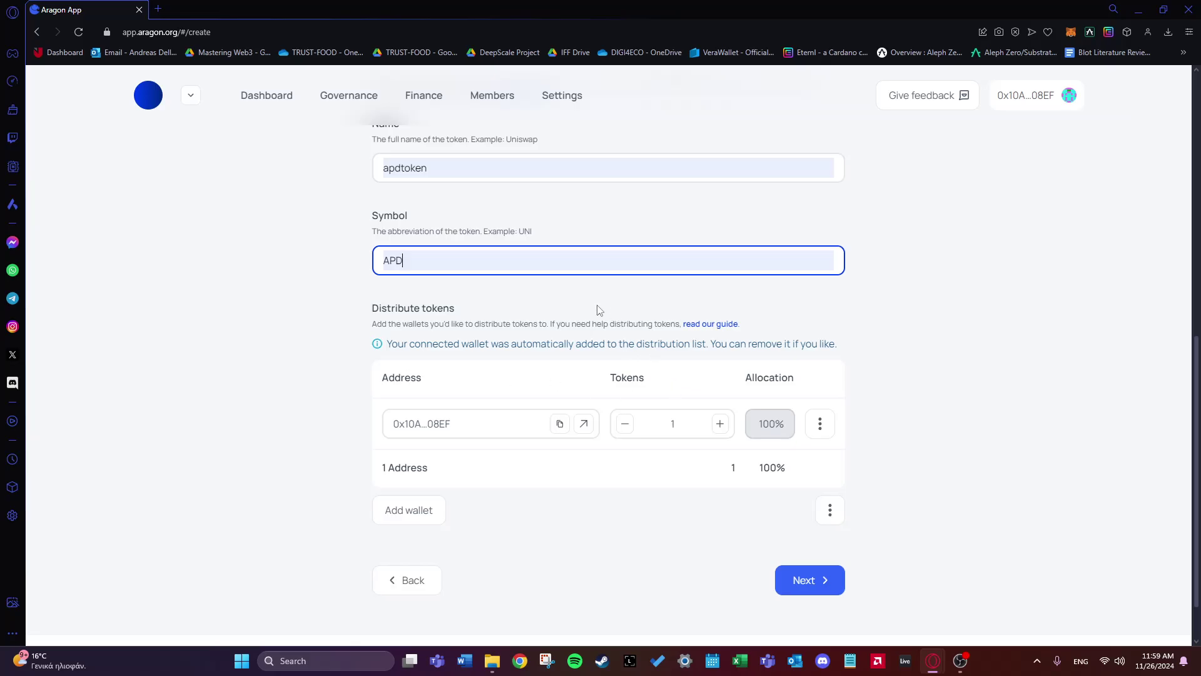
Step: Allocate 10 tokens to the connected wallet and continue to governance settings
left_click(722, 425)
left_click(722, 425)
left_click(721, 426)
left_click(722, 425)
left_click(721, 426)
left_click(721, 425)
left_click(721, 425)
left_click(721, 425)
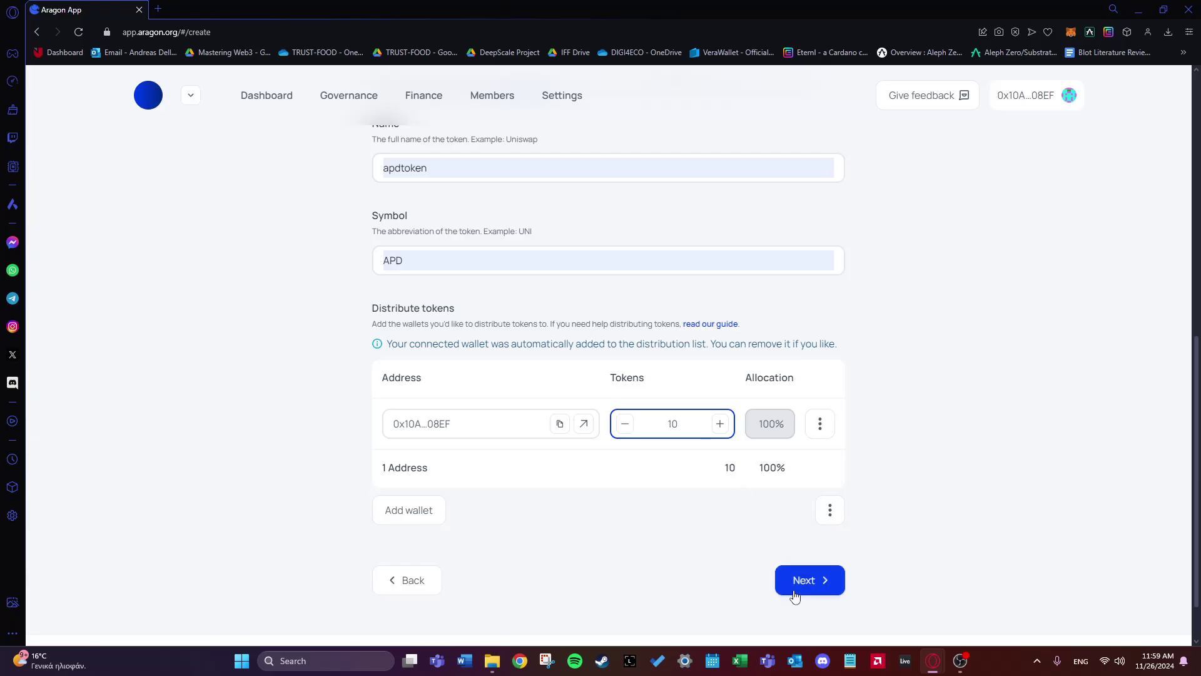
scroll(751, 578, "down", 1)
scroll(740, 576, "up", 6)
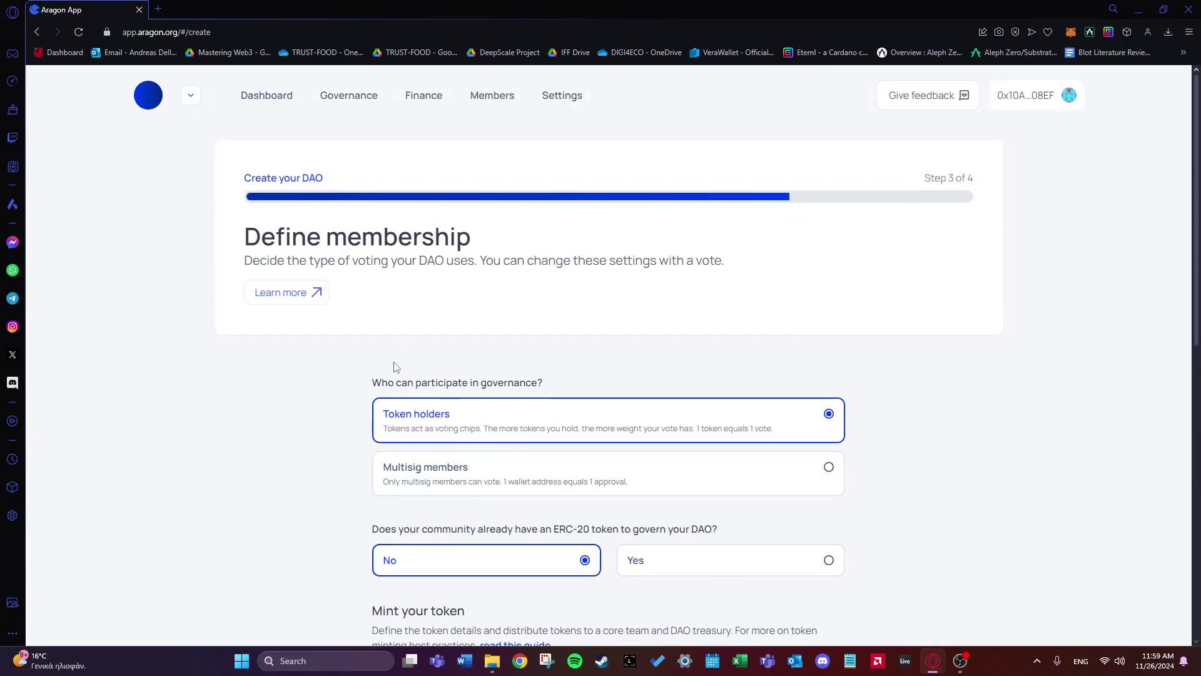
scroll(394, 369, "down", 10)
left_click(813, 524)
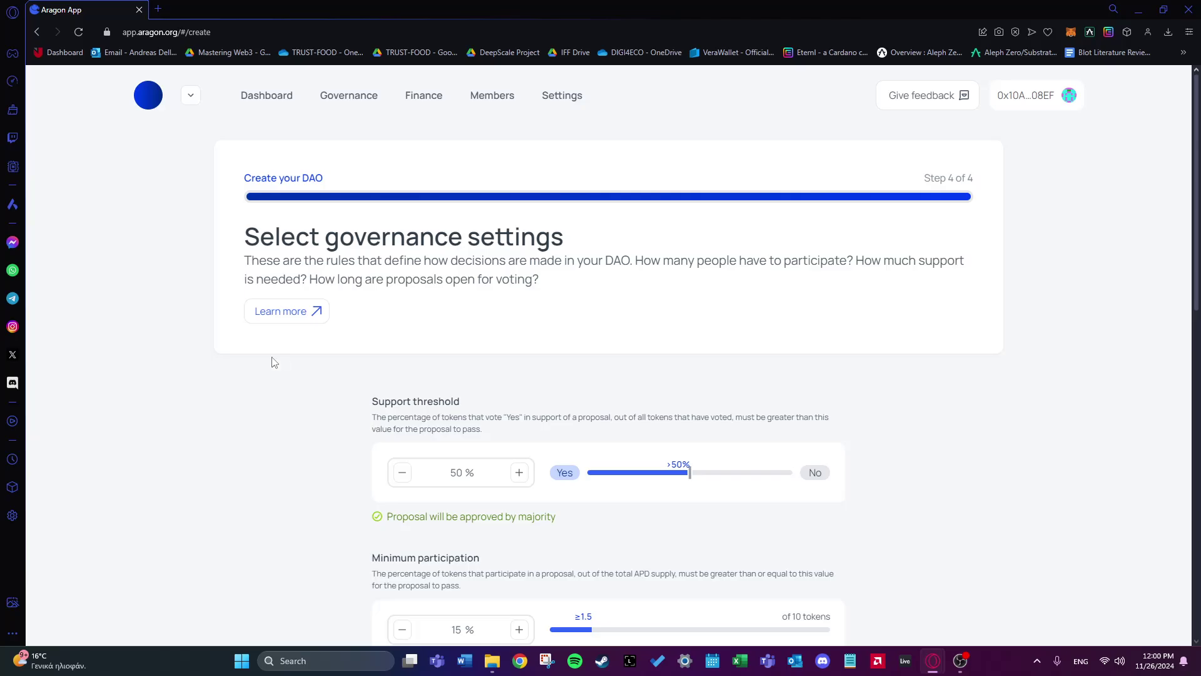
Step: Review the defaults: 50% support threshold, 15% minimum participation, 1-day minimum duration
scroll(224, 369, "down", 2)
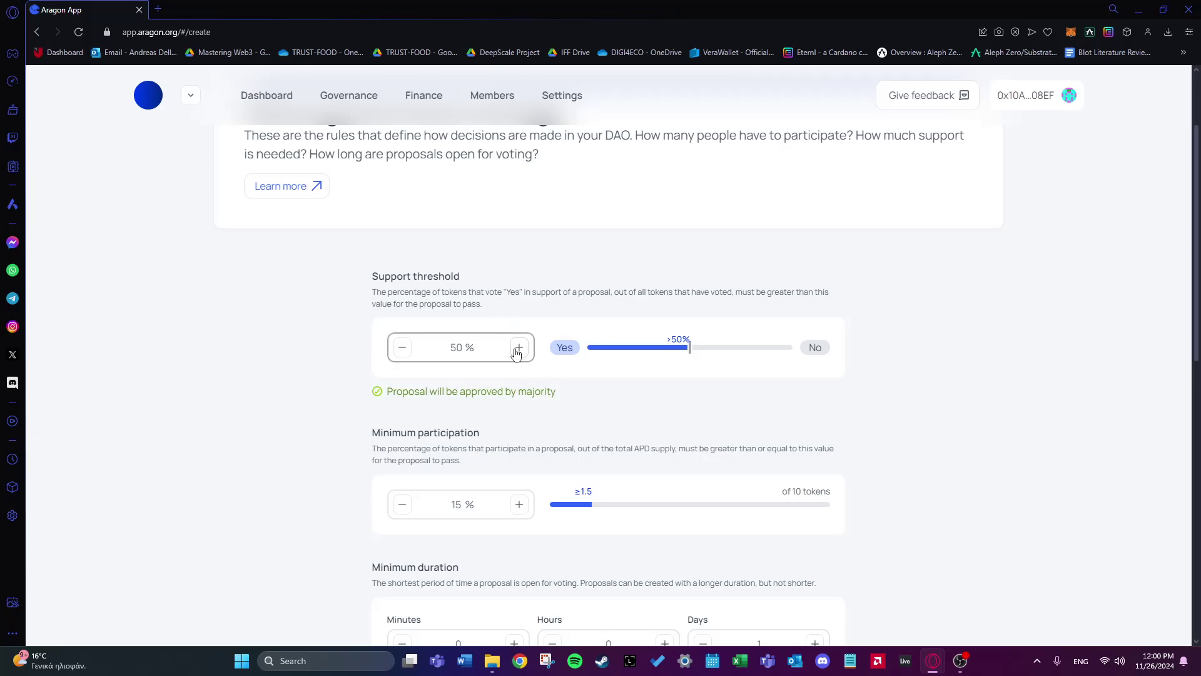
Step: Raise the support threshold to 55%
left_click(518, 348)
left_click(519, 348)
left_click(518, 348)
left_click(519, 348)
left_click(519, 348)
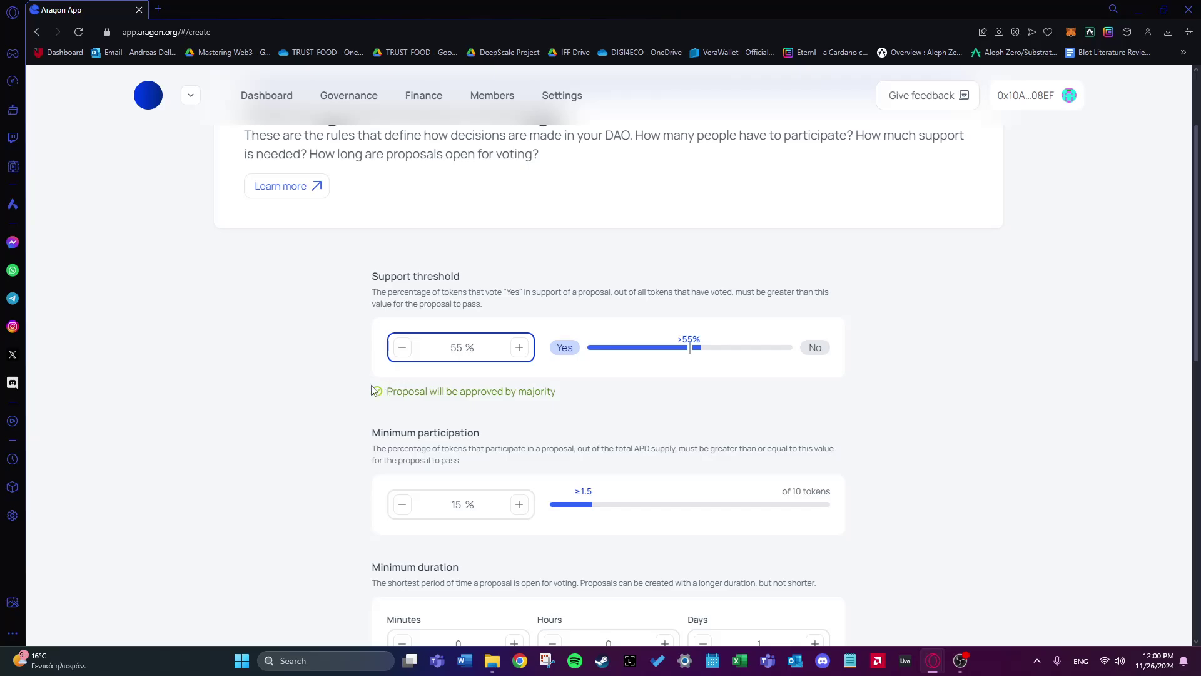
scroll(302, 394, "down", 1)
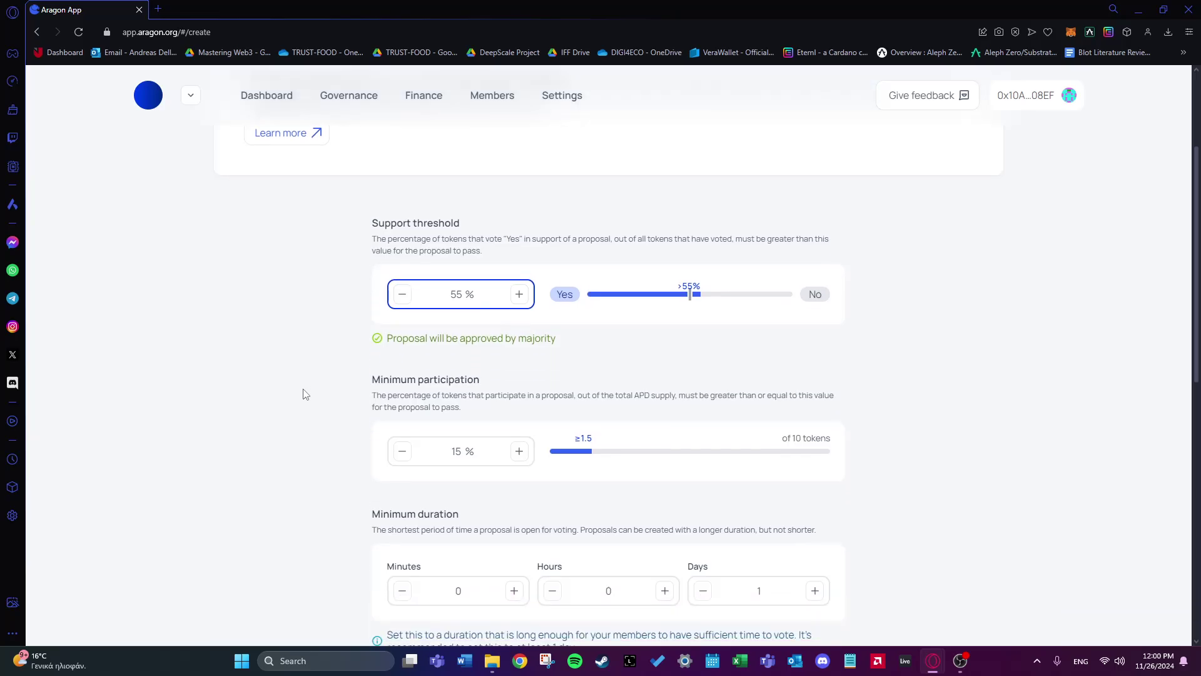
scroll(317, 354, "down", 1)
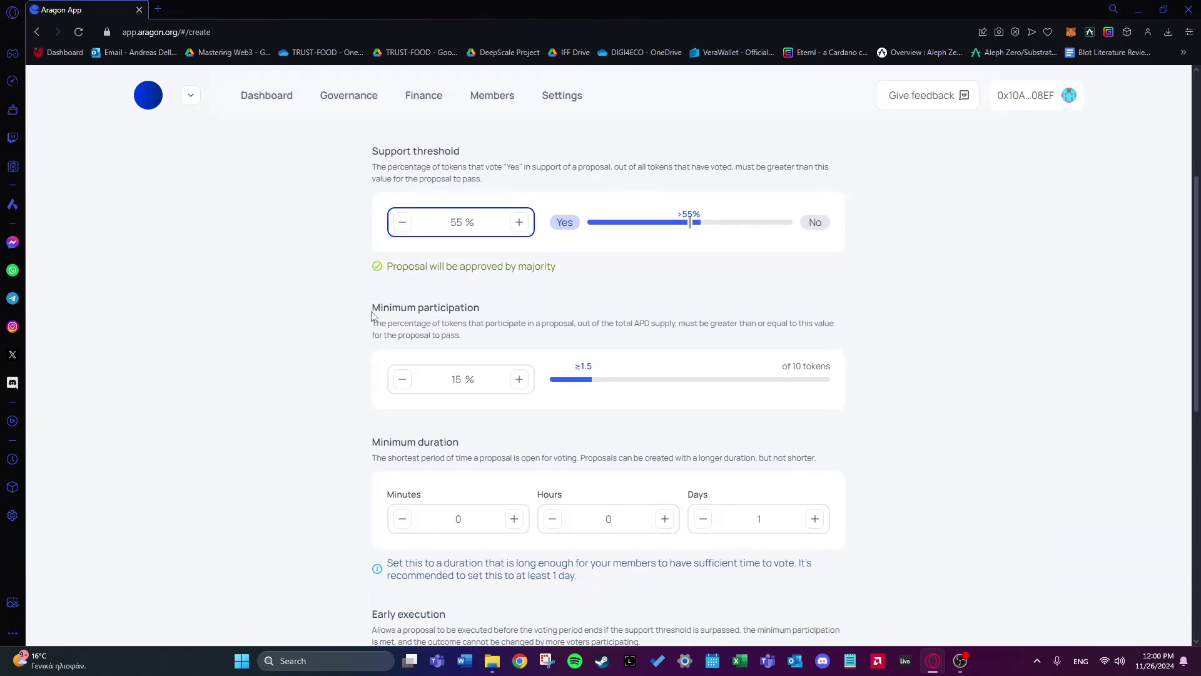
scroll(360, 316, "down", 1)
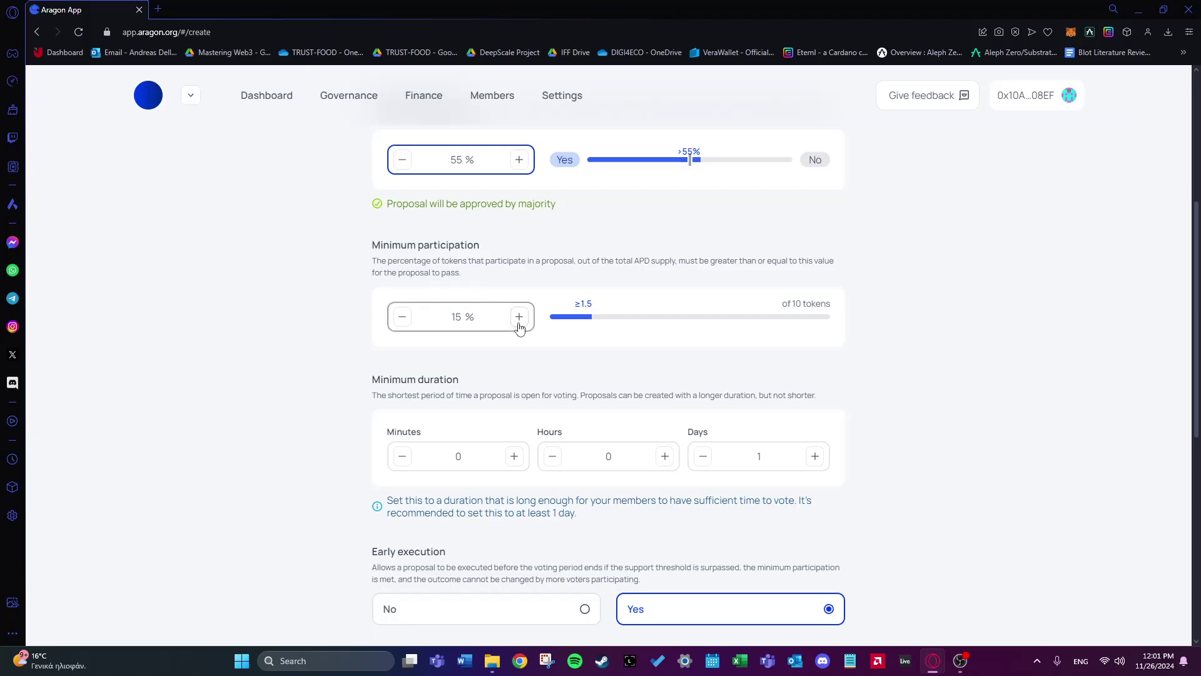
Step: Raise the minimum participation to 35% (at least 3.5 of 10 tokens)
left_click(519, 316)
left_click(519, 316)
left_click(519, 317)
left_click(519, 317)
left_click(520, 316)
left_click(519, 317)
left_click(519, 317)
left_click(519, 317)
left_click(519, 317)
left_click(519, 317)
left_click(519, 316)
left_click(520, 316)
left_click(520, 316)
left_click(519, 317)
left_click(519, 317)
left_click(519, 316)
left_click(519, 316)
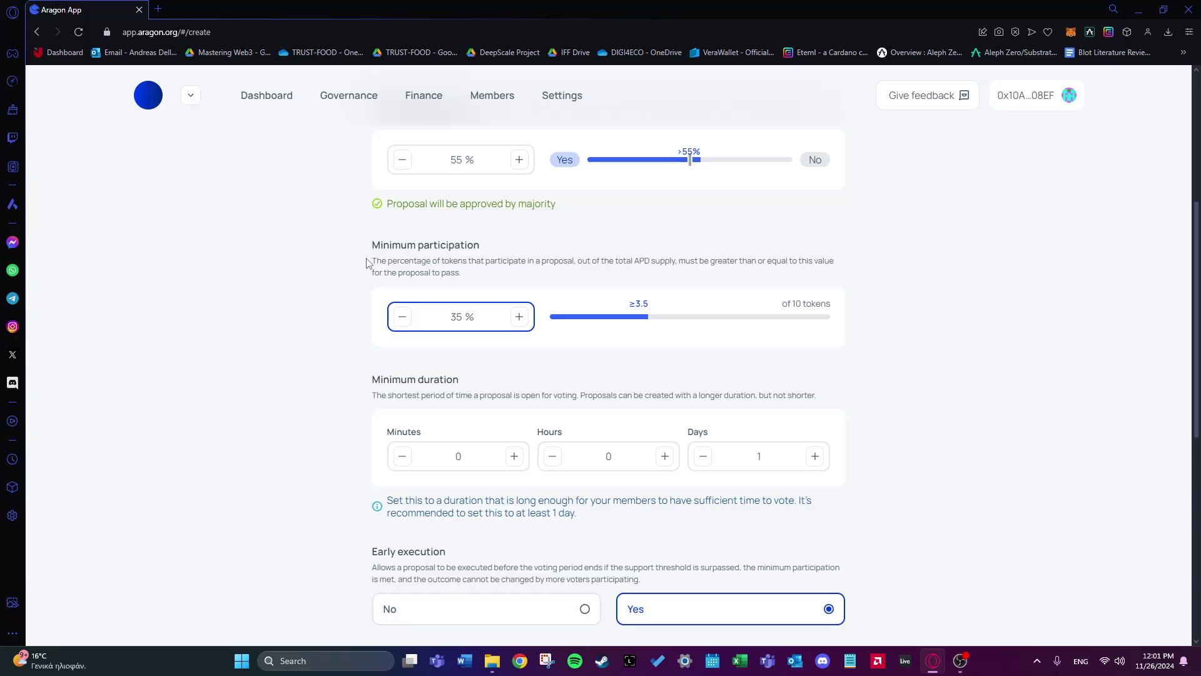
scroll(350, 251, "down", 1)
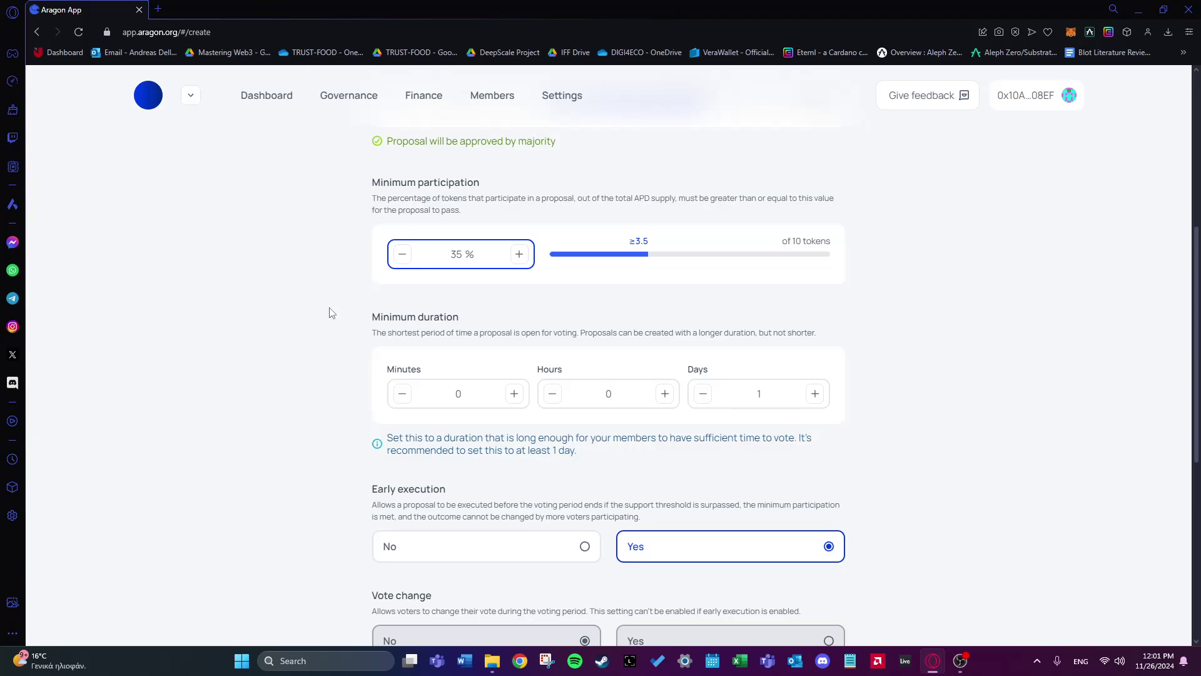
scroll(350, 282, "down", 1)
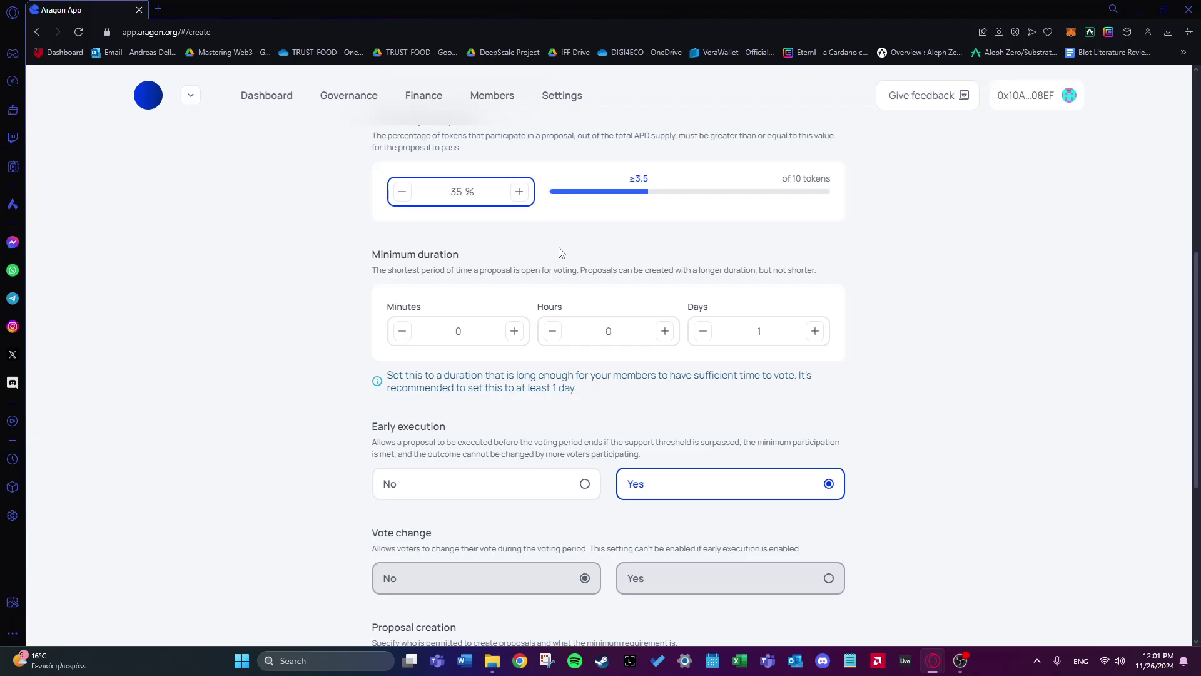
Step: Increase the minimum voting duration from 1 day to 3 days
left_click(815, 331)
left_click(815, 331)
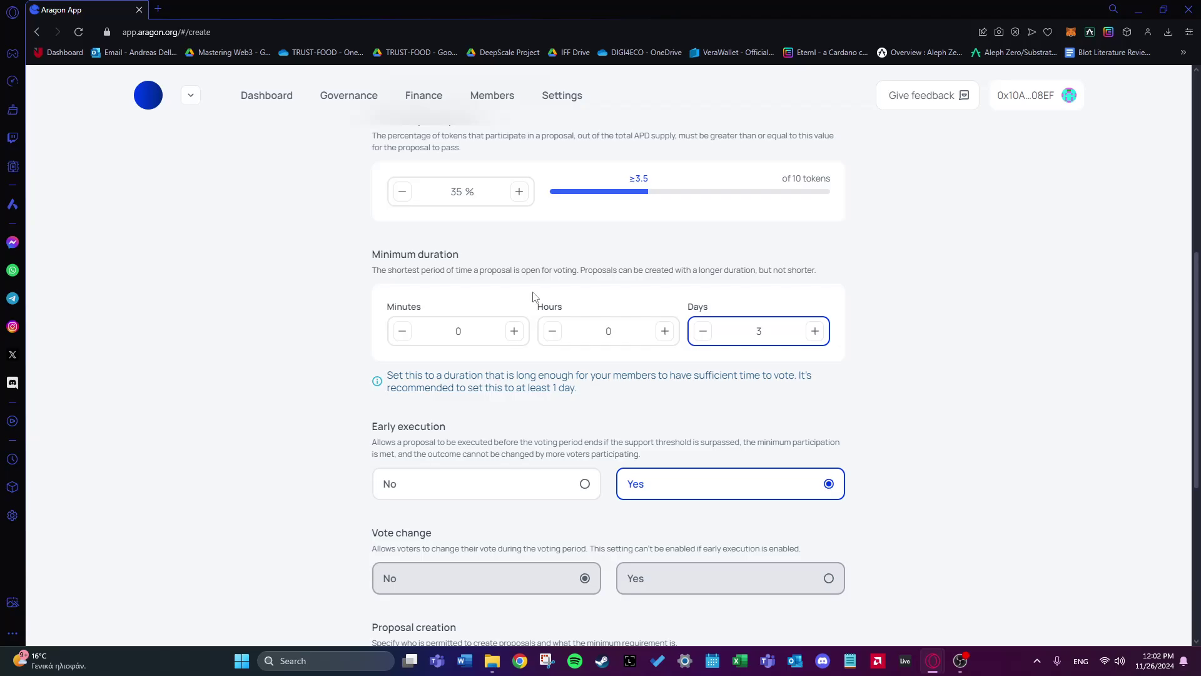
scroll(535, 296, "down", 1)
scroll(244, 307, "down", 2)
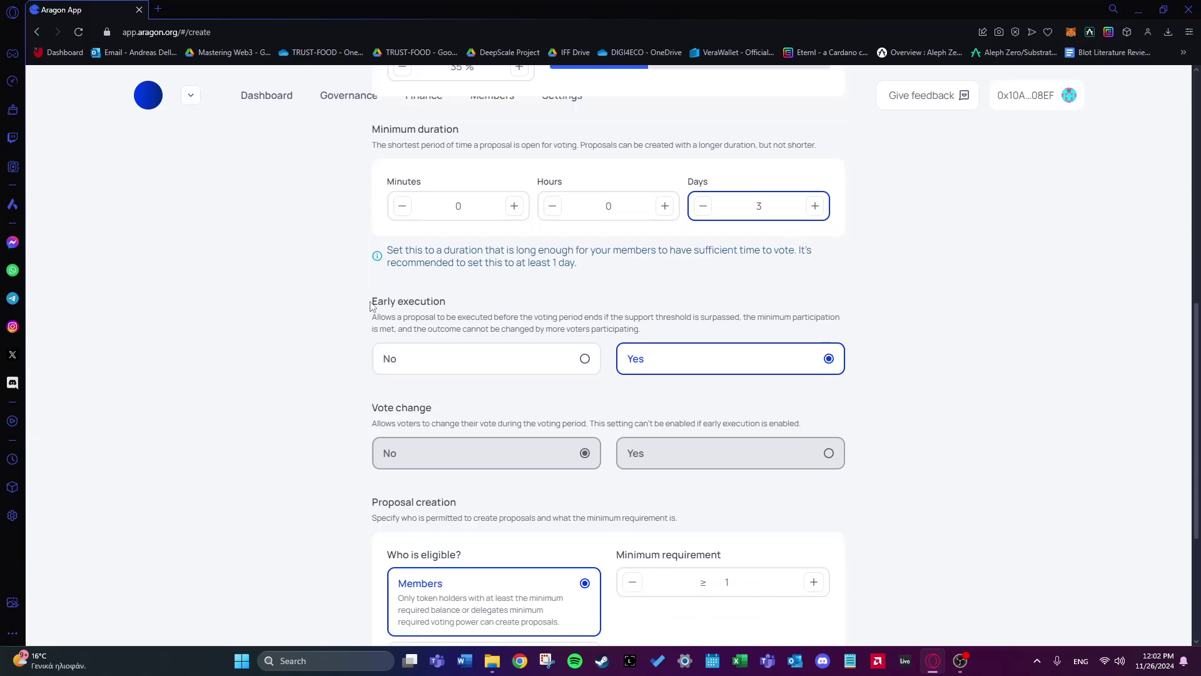
scroll(370, 305, "down", 1)
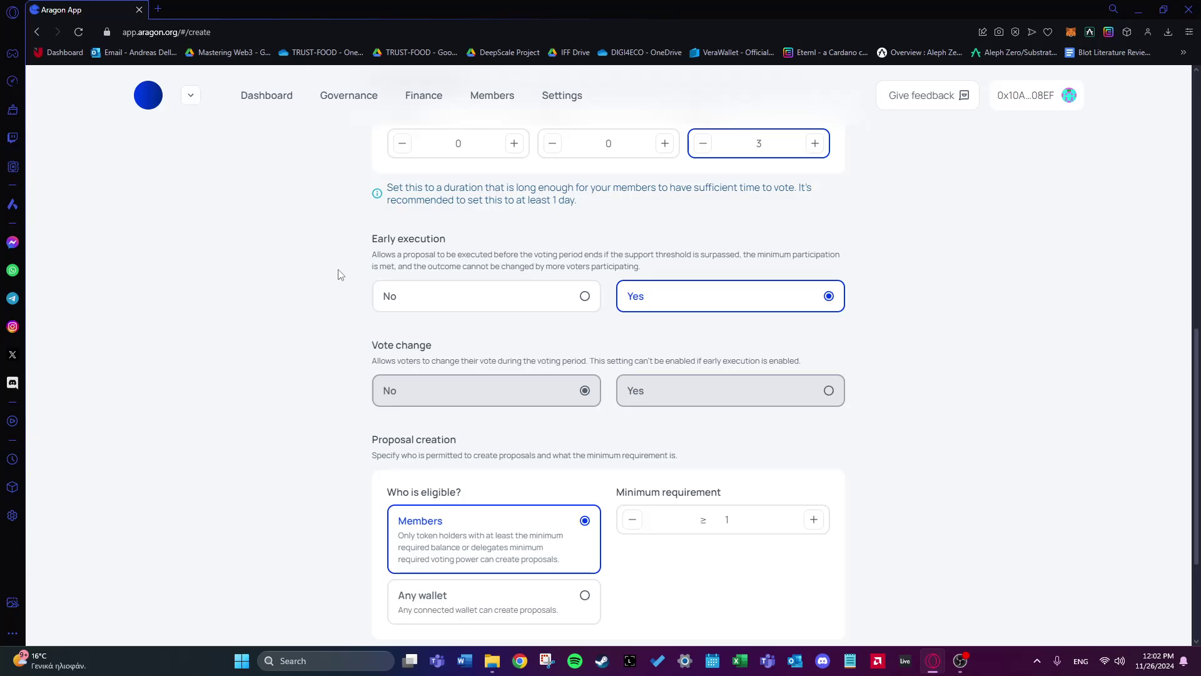
left_click(429, 291)
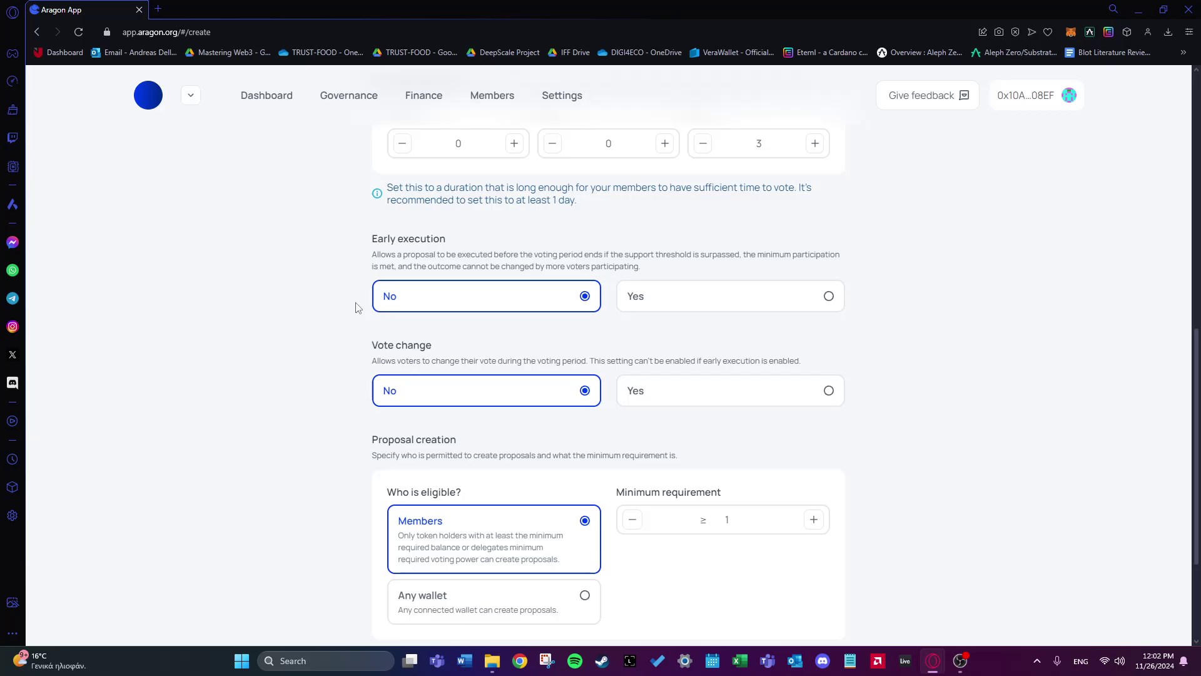
scroll(308, 335, "up", 2)
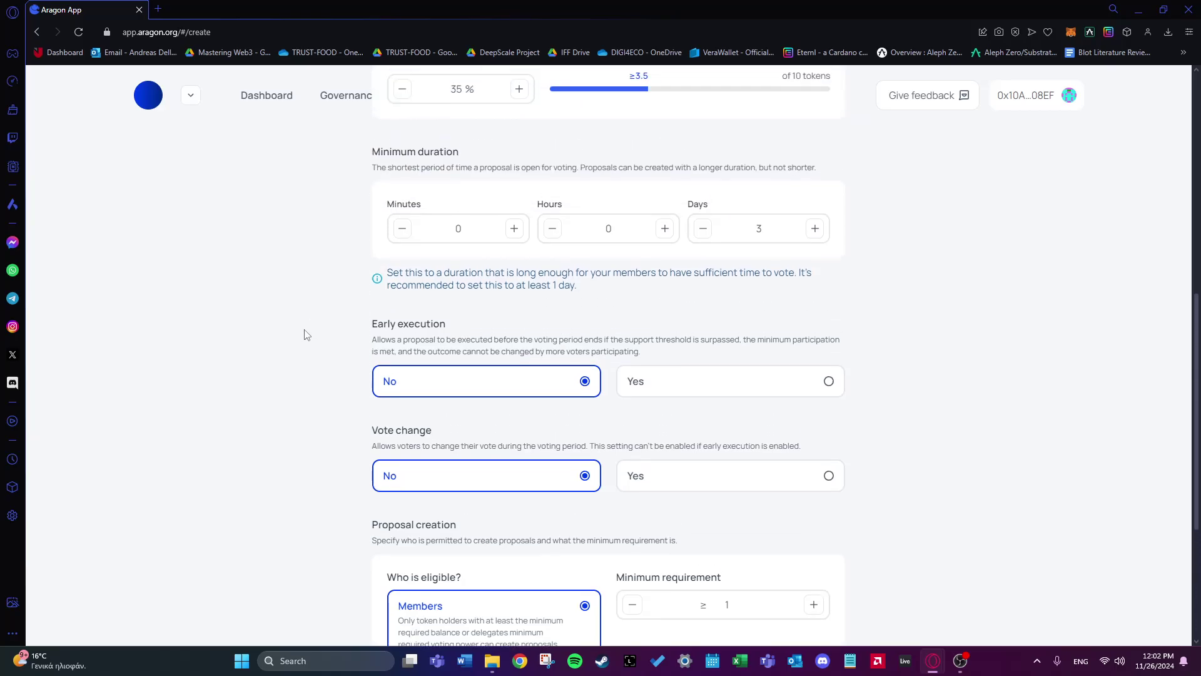
scroll(350, 238, "down", 2)
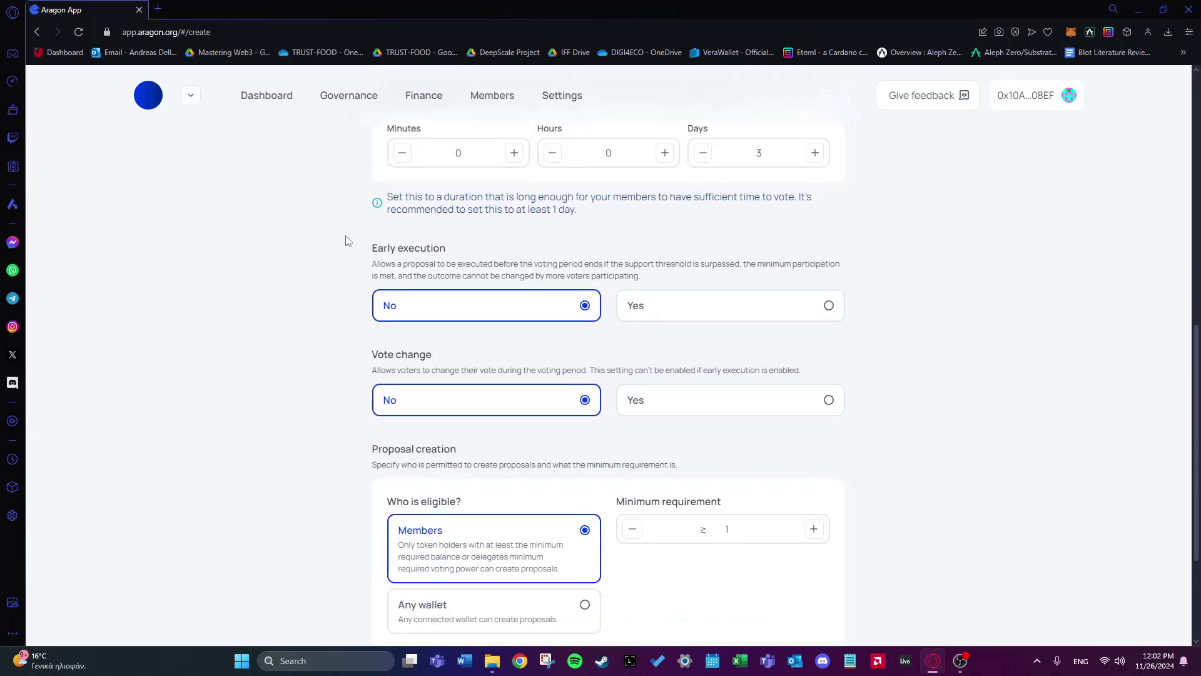
left_click_drag(374, 345, 440, 345)
left_click(384, 355)
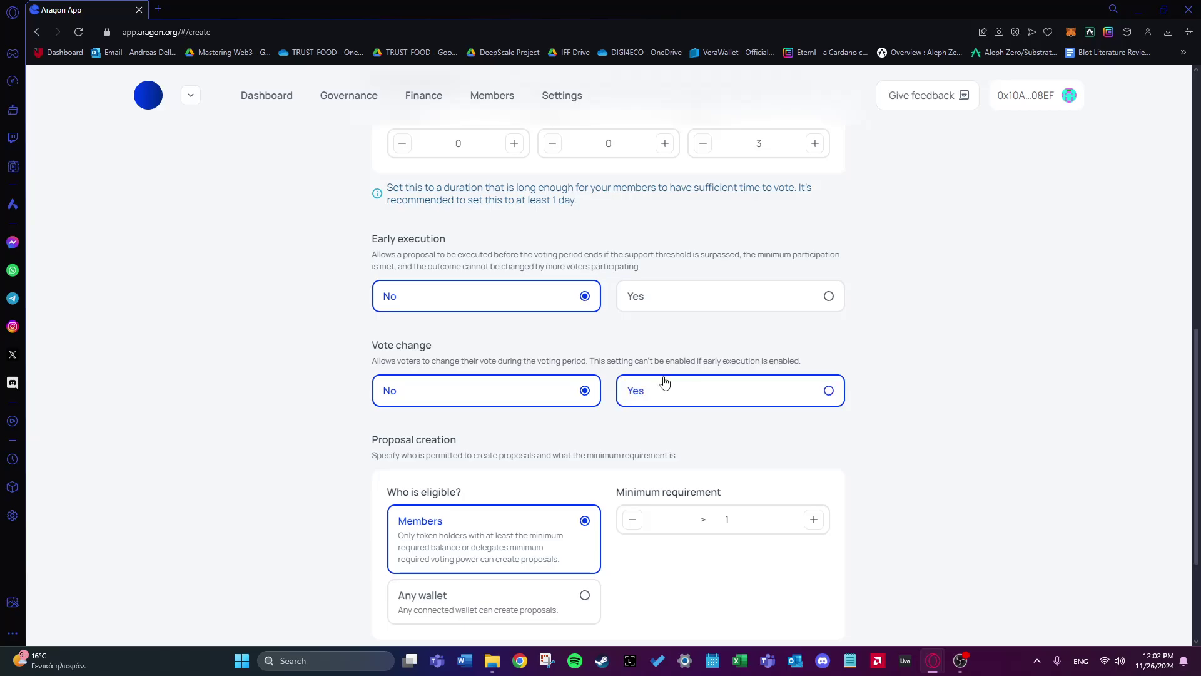
Step: Set vote change to Yes and the proposal minimum to 3 tokens, then continue to review
left_click(700, 392)
scroll(310, 332, "down", 3)
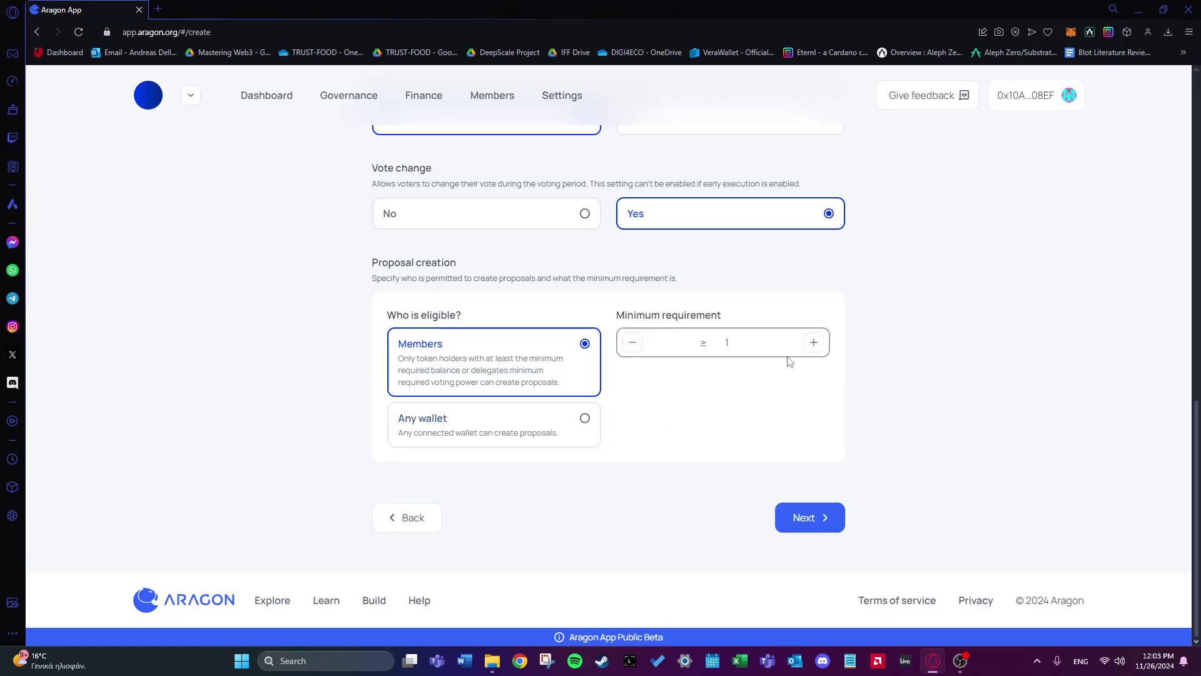
left_click(814, 343)
left_click(813, 342)
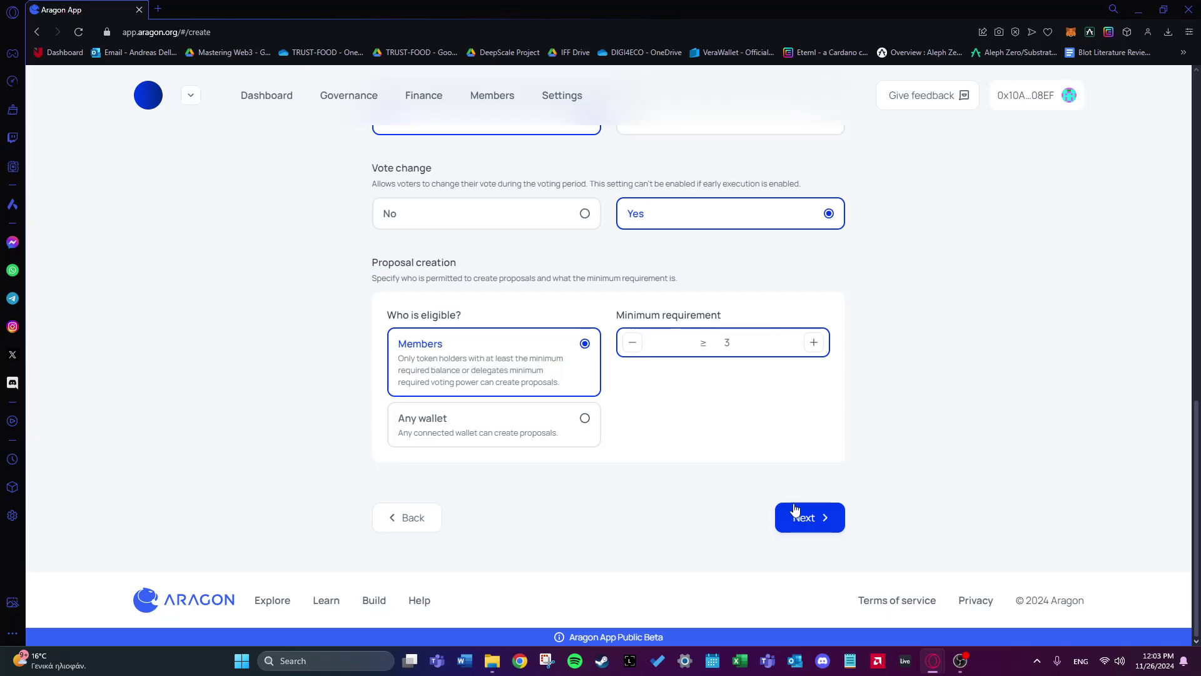
scroll(794, 501, "up", 13)
scroll(796, 502, "down", 2)
scroll(795, 503, "down", 10)
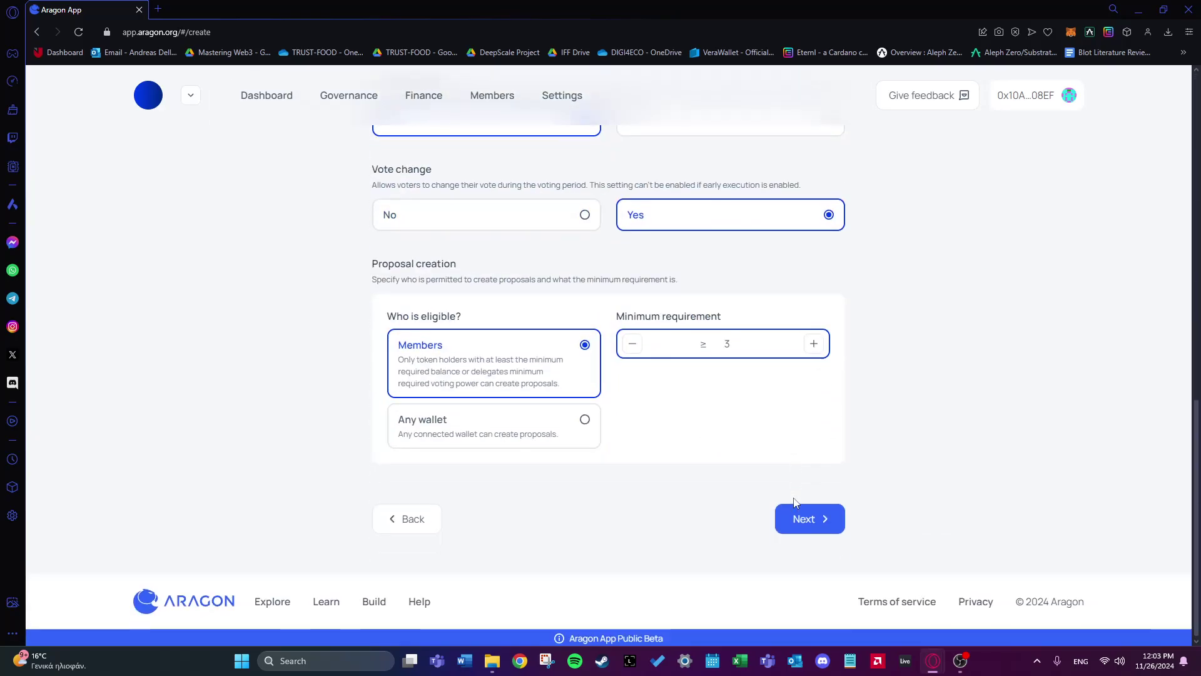
left_click(821, 523)
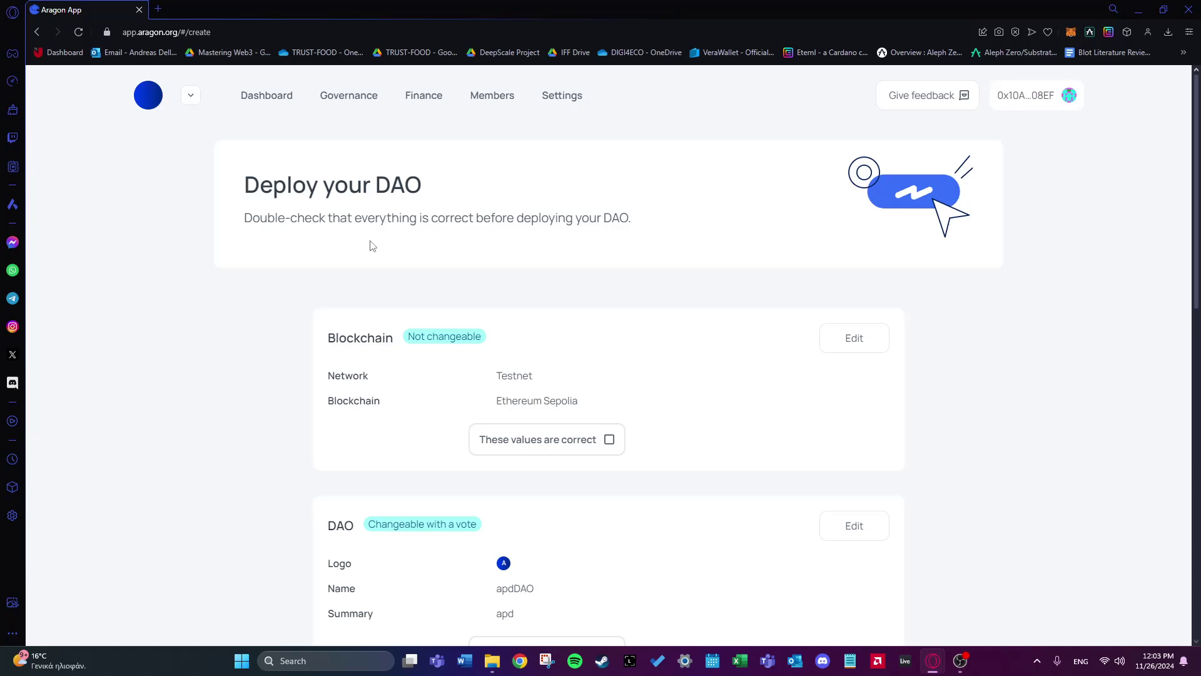
Step: Tick 'These values are correct' for the Blockchain section
scroll(370, 243, "down", 2)
scroll(316, 243, "up", 2)
scroll(288, 301, "down", 2)
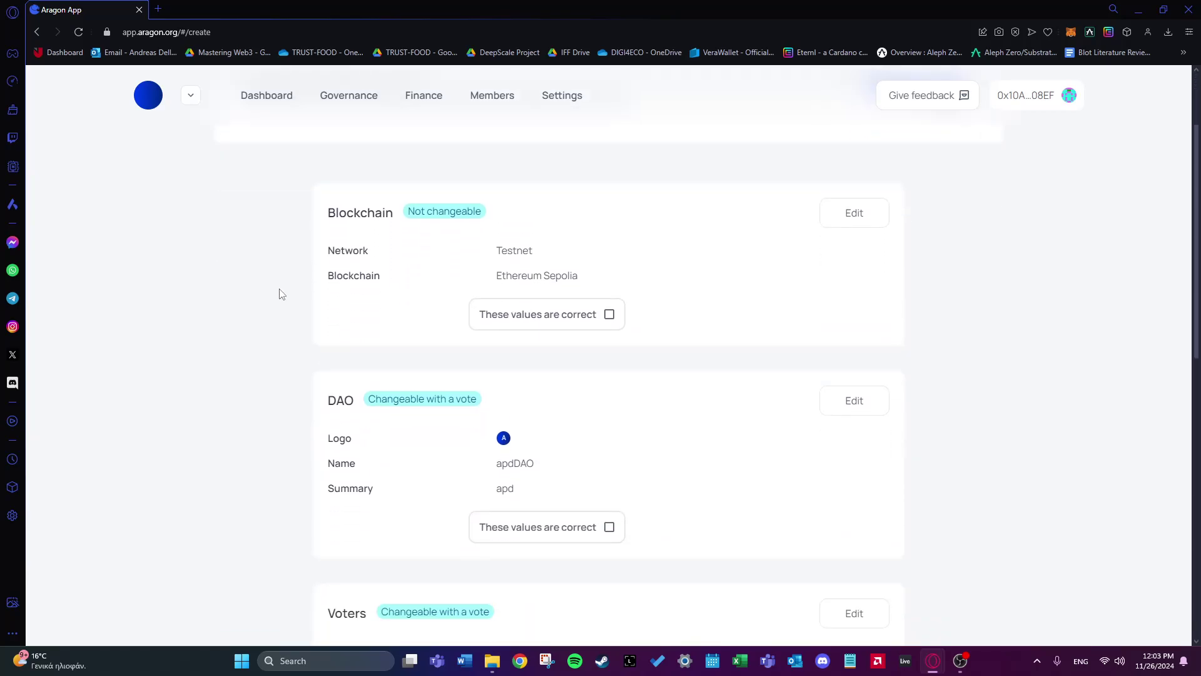
scroll(244, 169, "up", 1)
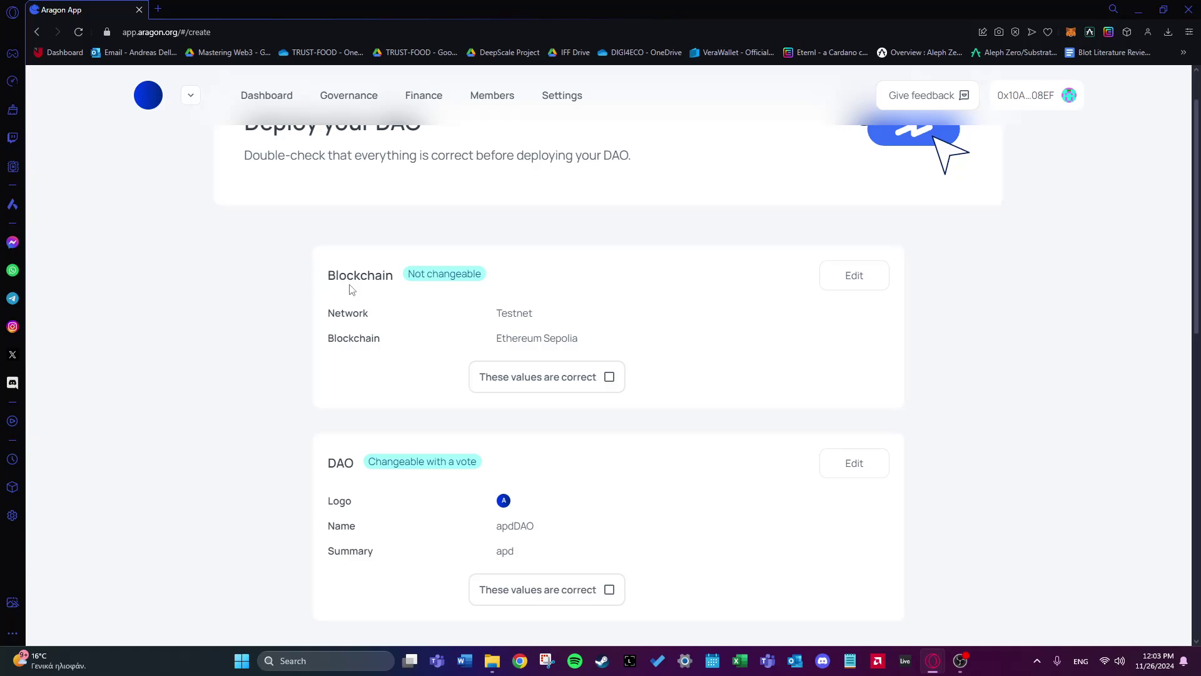
scroll(419, 300, "down", 1)
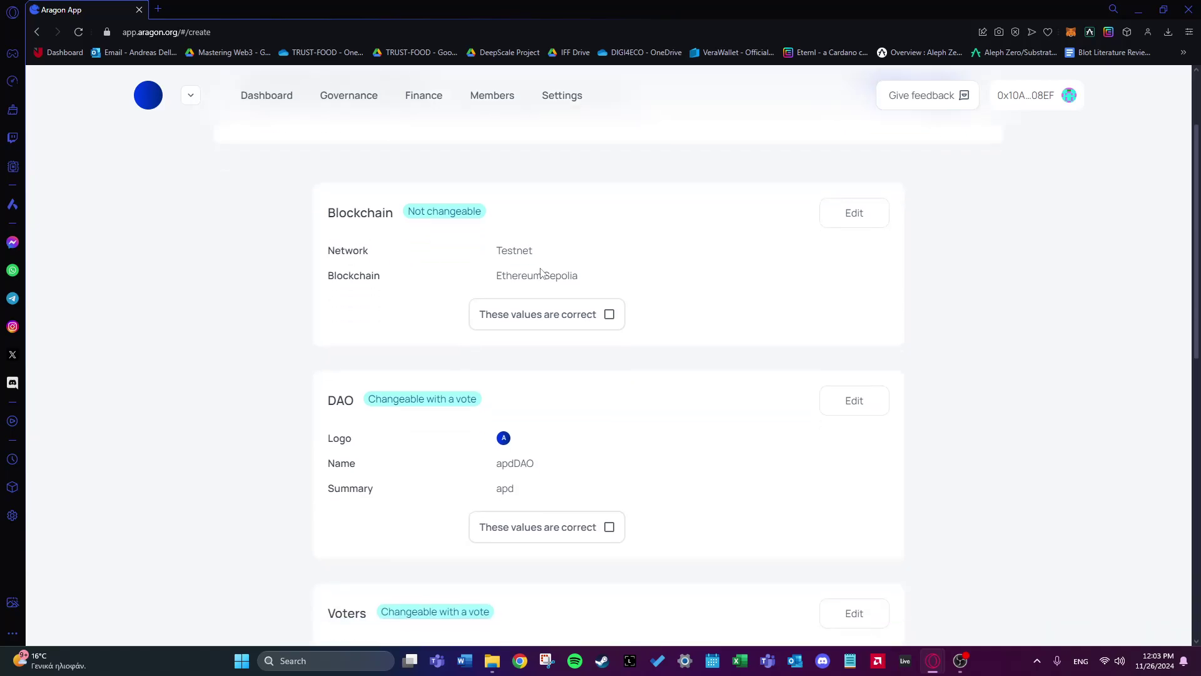
left_click(612, 320)
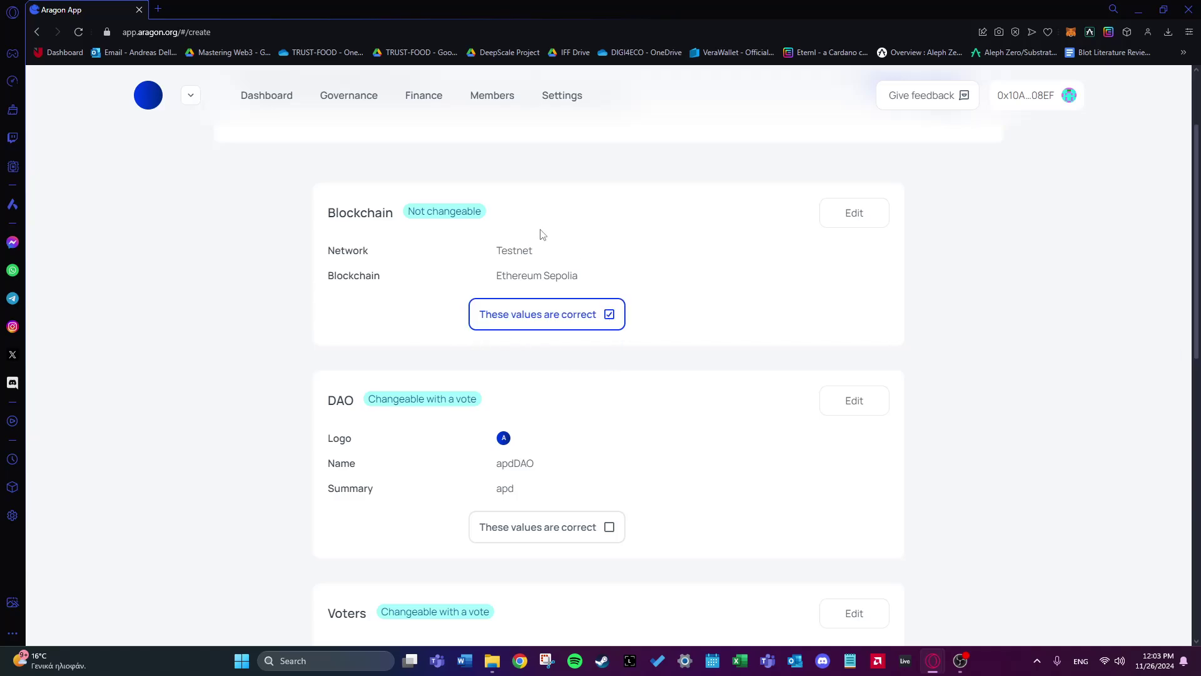
Step: Copy the DAO name apdDAO and confirm the DAO section values
scroll(295, 220, "down", 2)
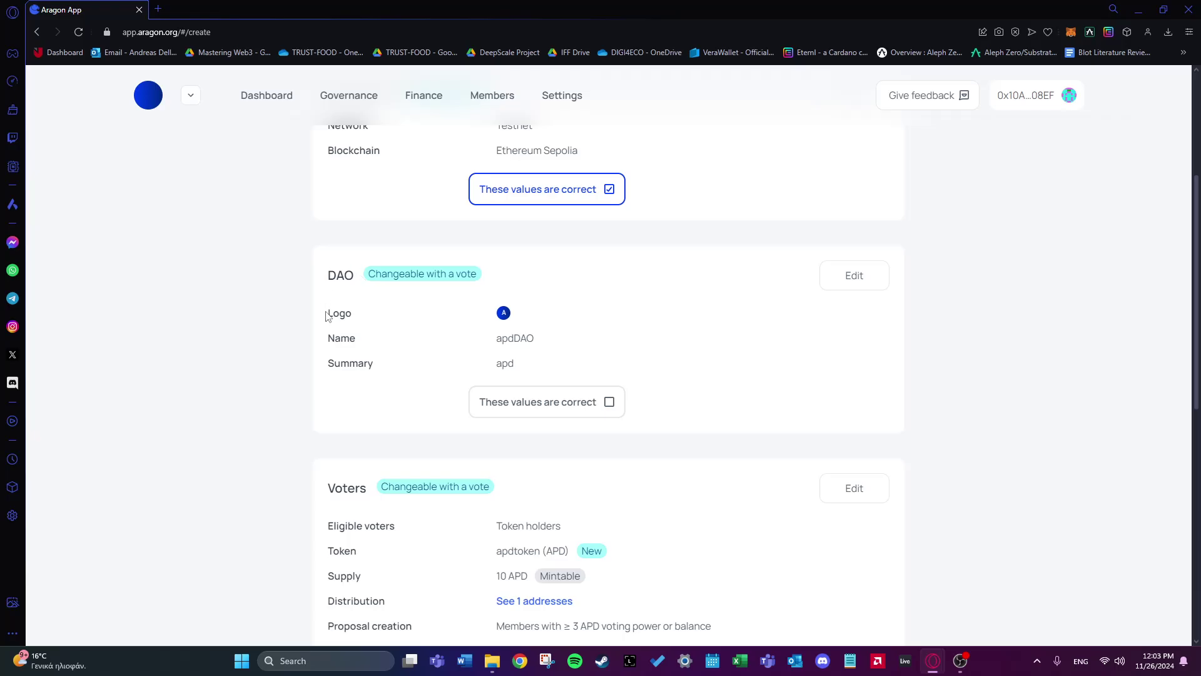
left_click_drag(492, 343, 539, 345)
left_click(517, 311)
scroll(694, 465, "down", 1)
left_click(608, 341)
scroll(745, 337, "down", 2)
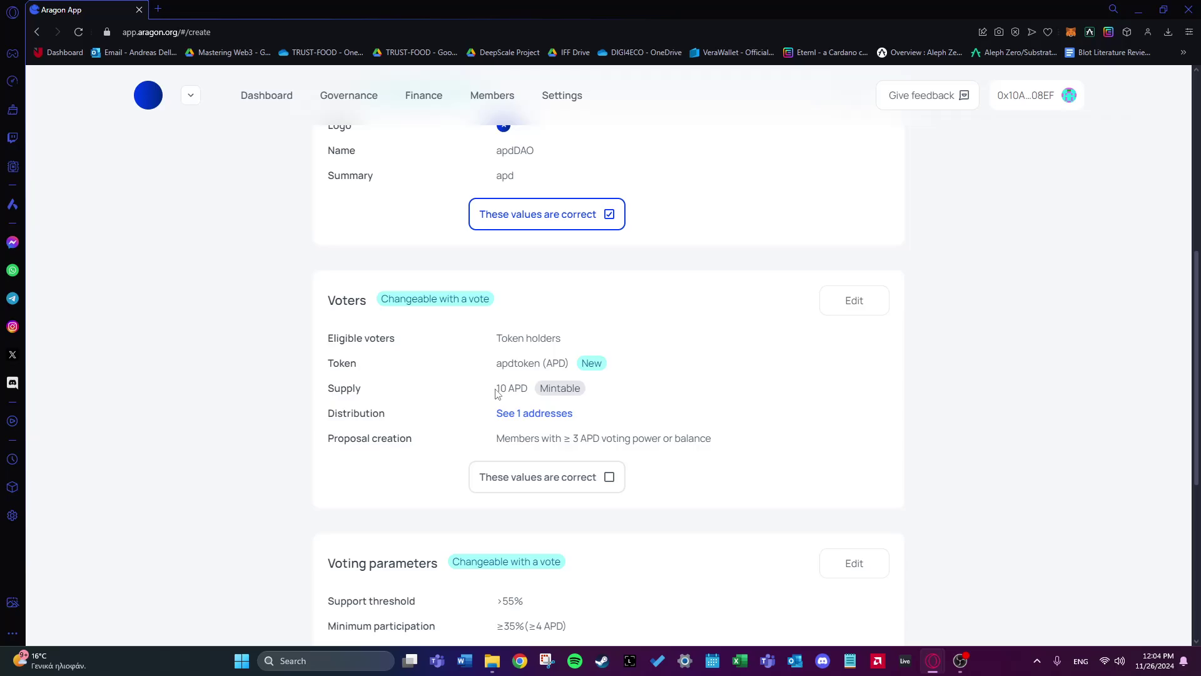
scroll(477, 393, "down", 1)
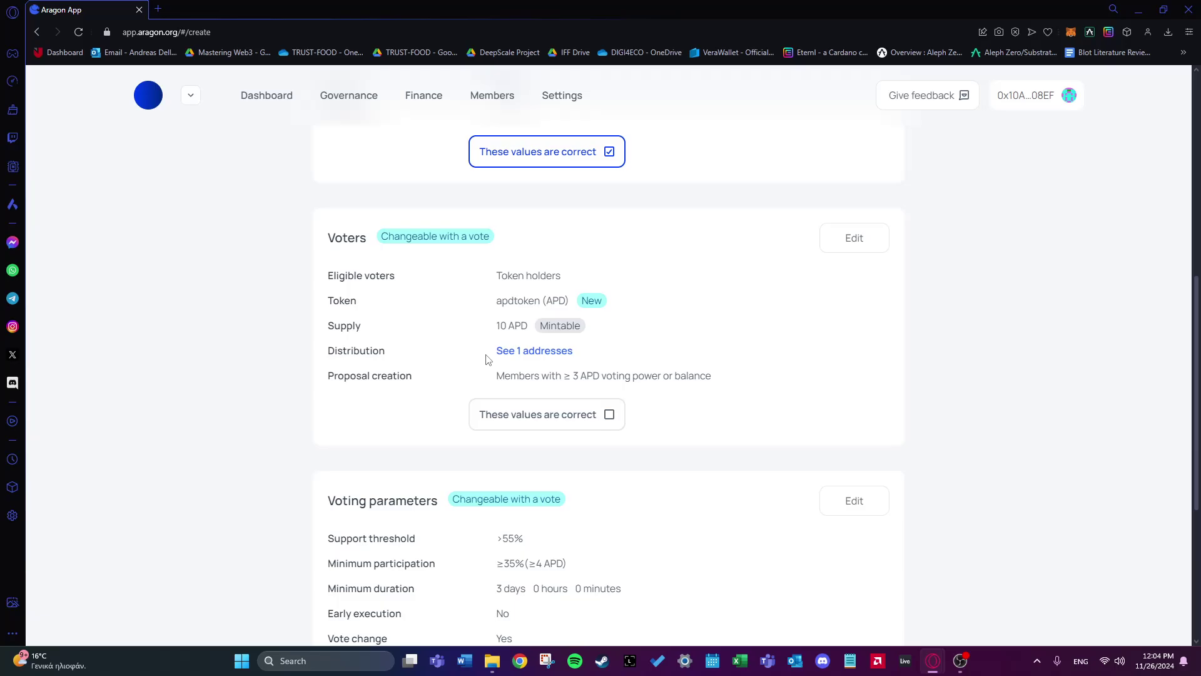
scroll(486, 358, "down", 1)
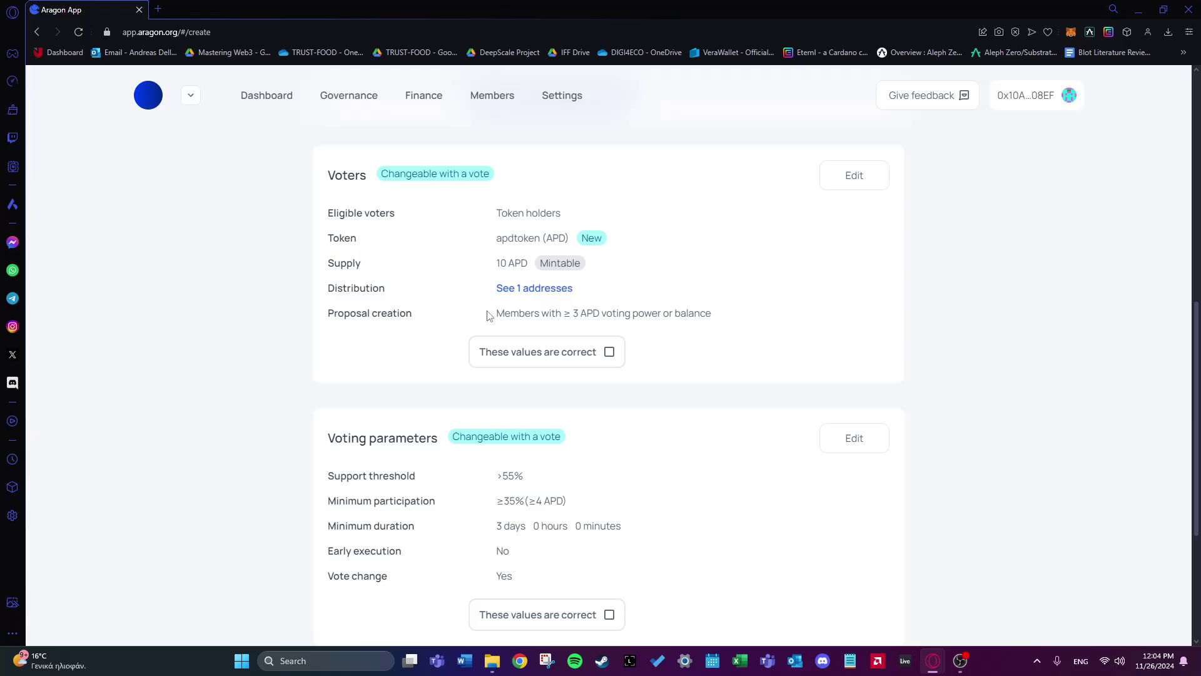
scroll(475, 316, "down", 1)
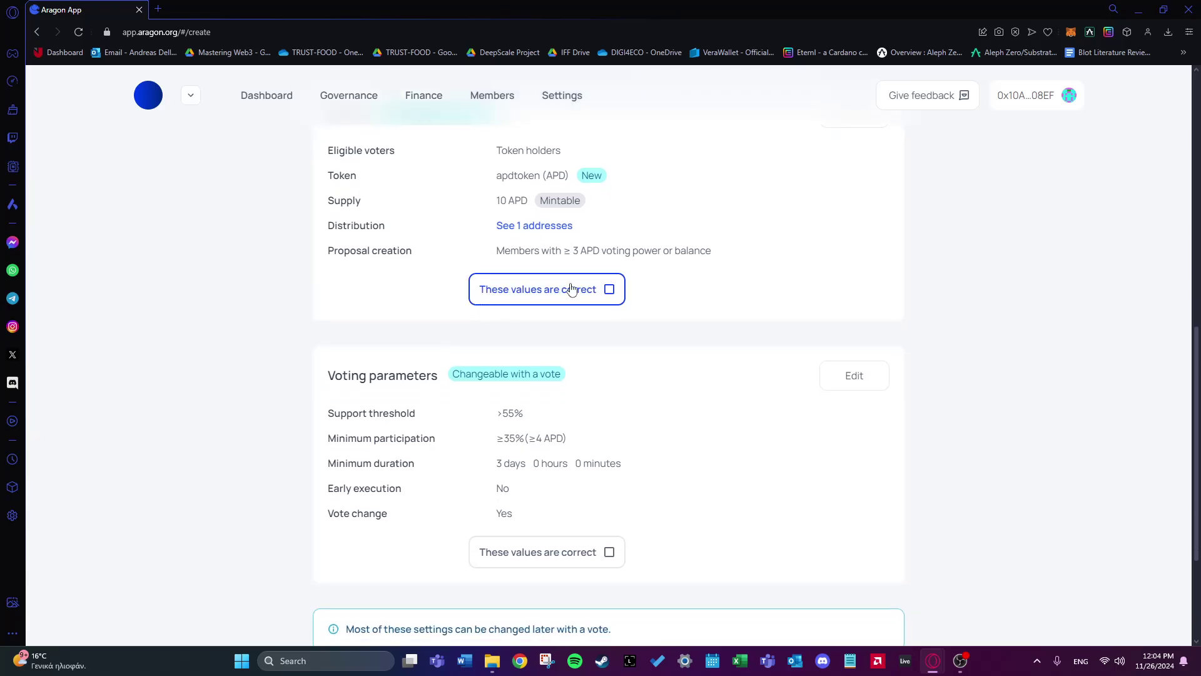
Step: Confirm the Voters and Voting parameters sections as correct
left_click(609, 289)
scroll(675, 370, "down", 1)
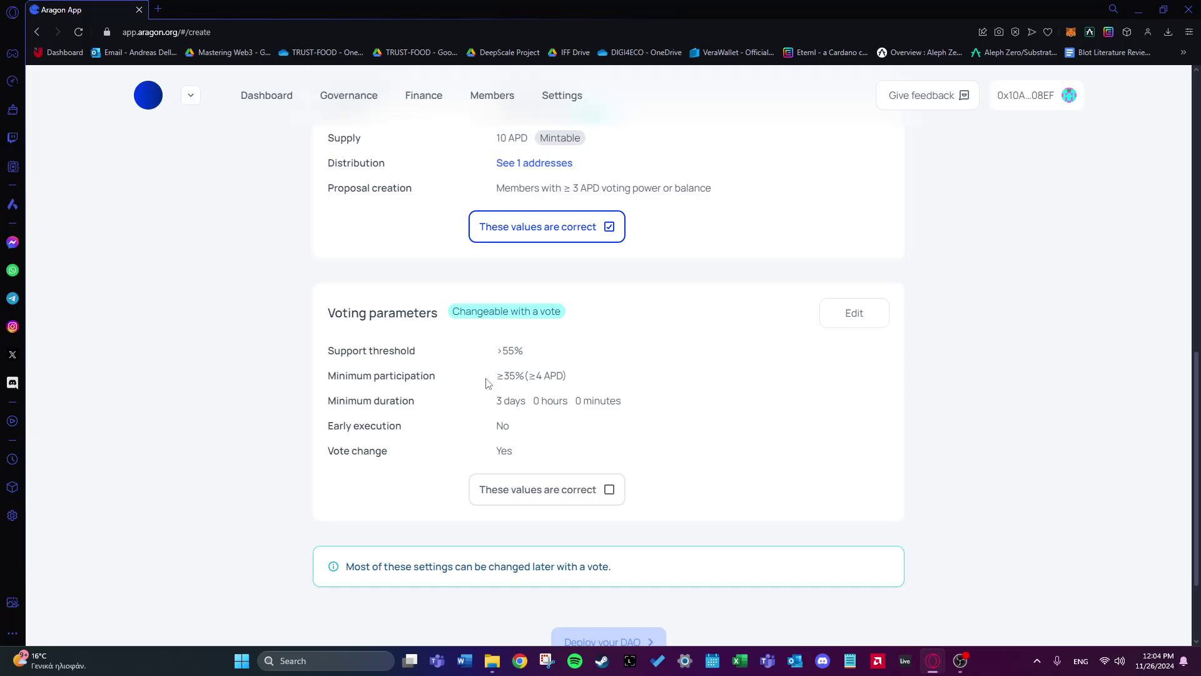
left_click_drag(498, 375, 571, 381)
left_click(570, 381)
scroll(725, 429, "down", 2)
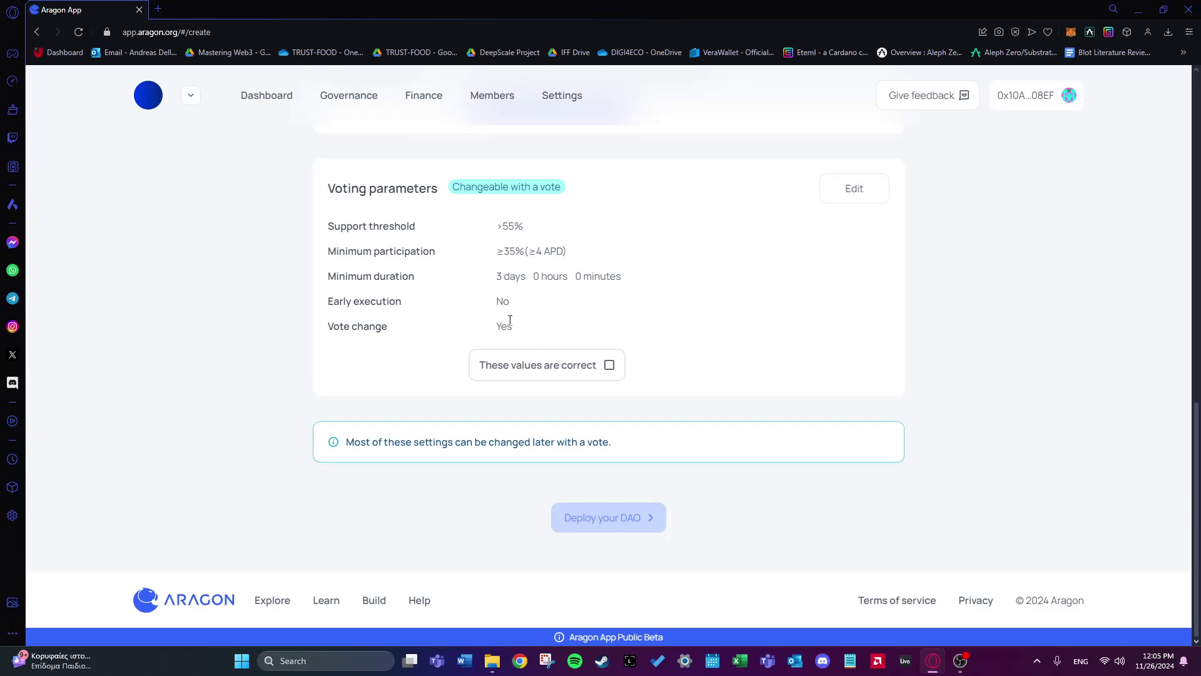
left_click(611, 367)
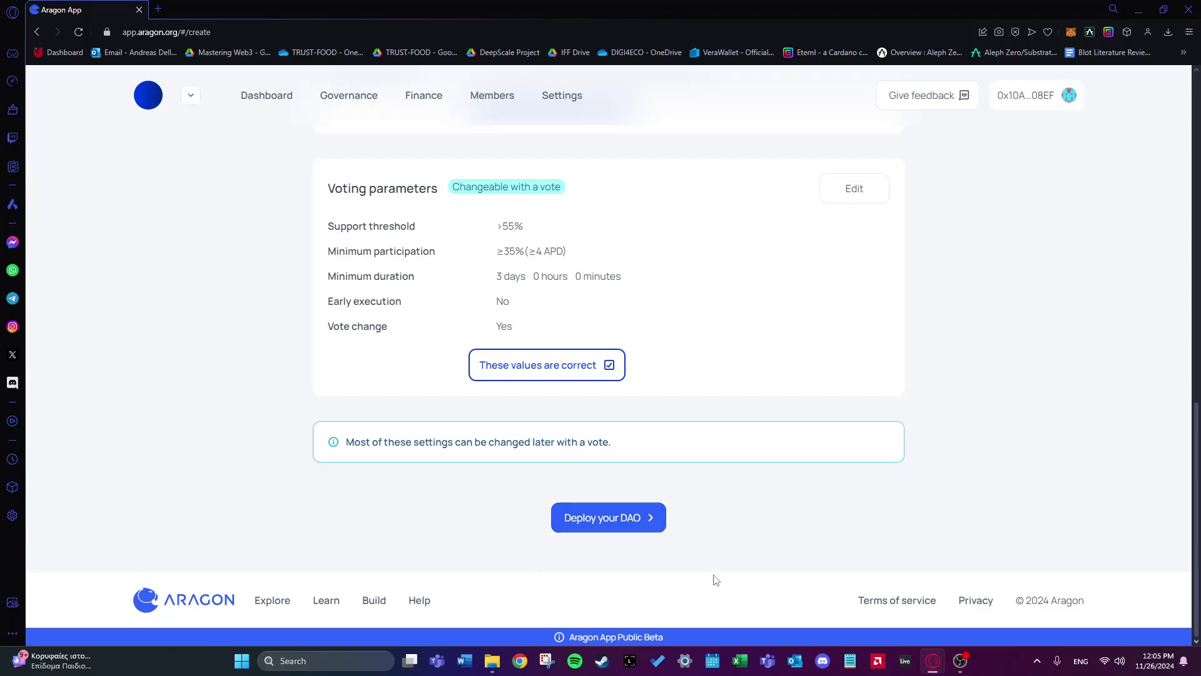
Step: Attempt to deploy the DAO and dismiss the Wrong network warning
left_click(636, 529)
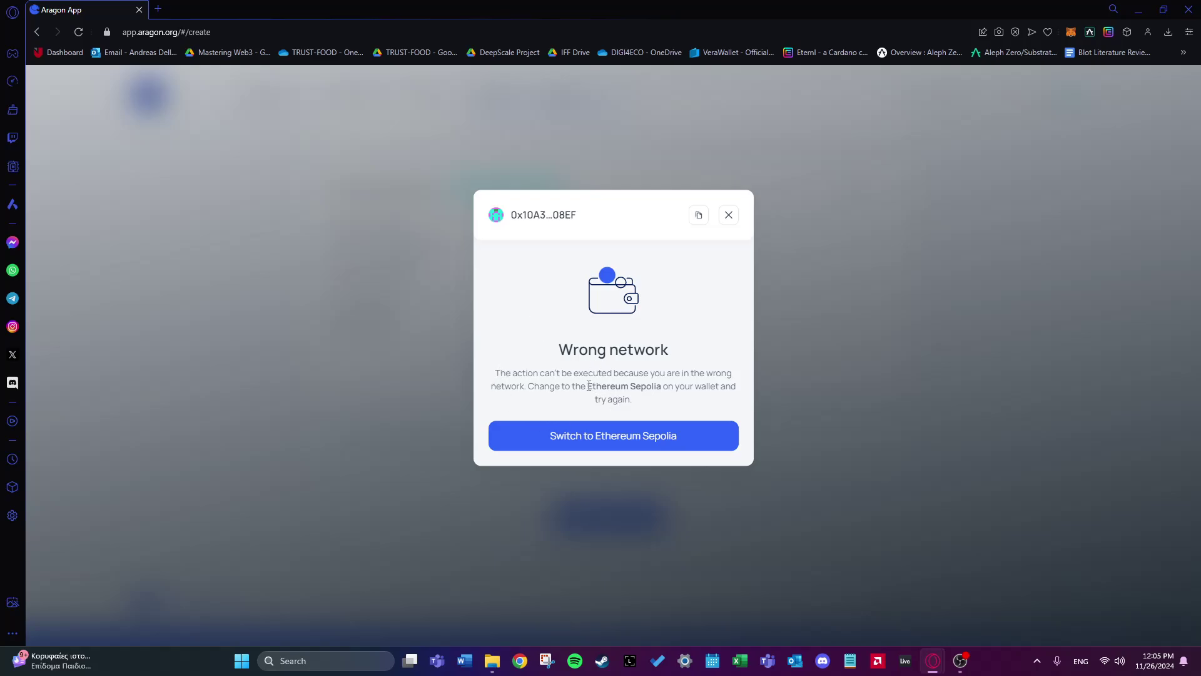
left_click(729, 216)
scroll(726, 354, "up", 8)
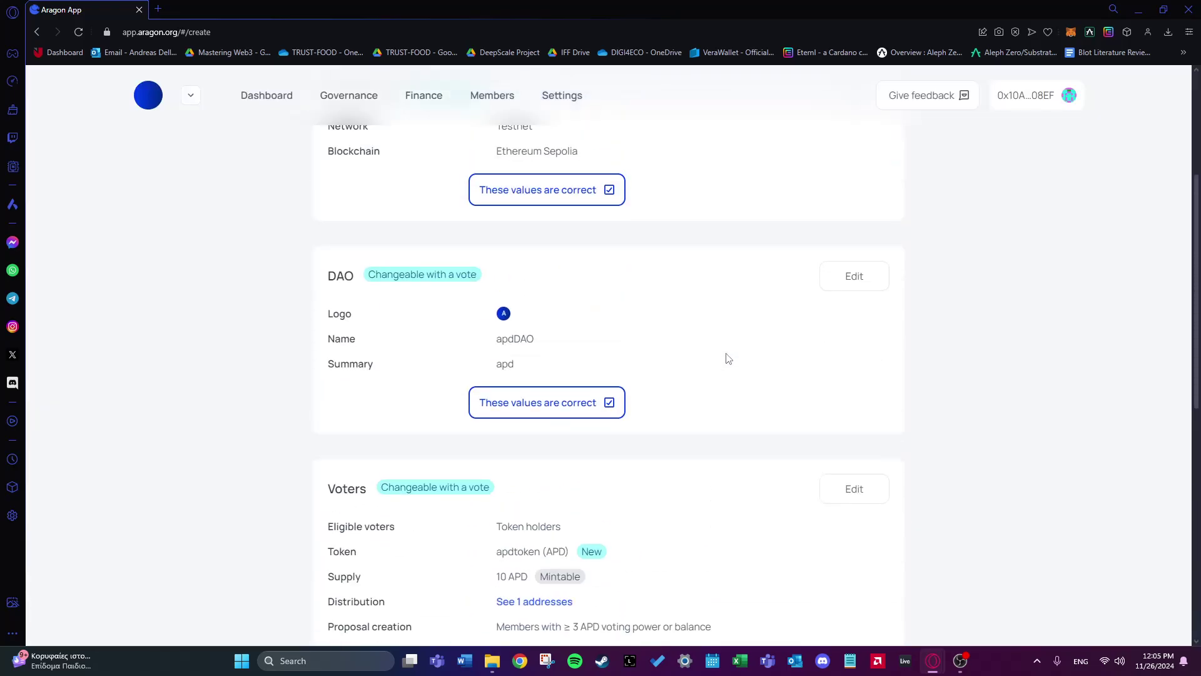
scroll(725, 358, "up", 4)
scroll(718, 360, "down", 8)
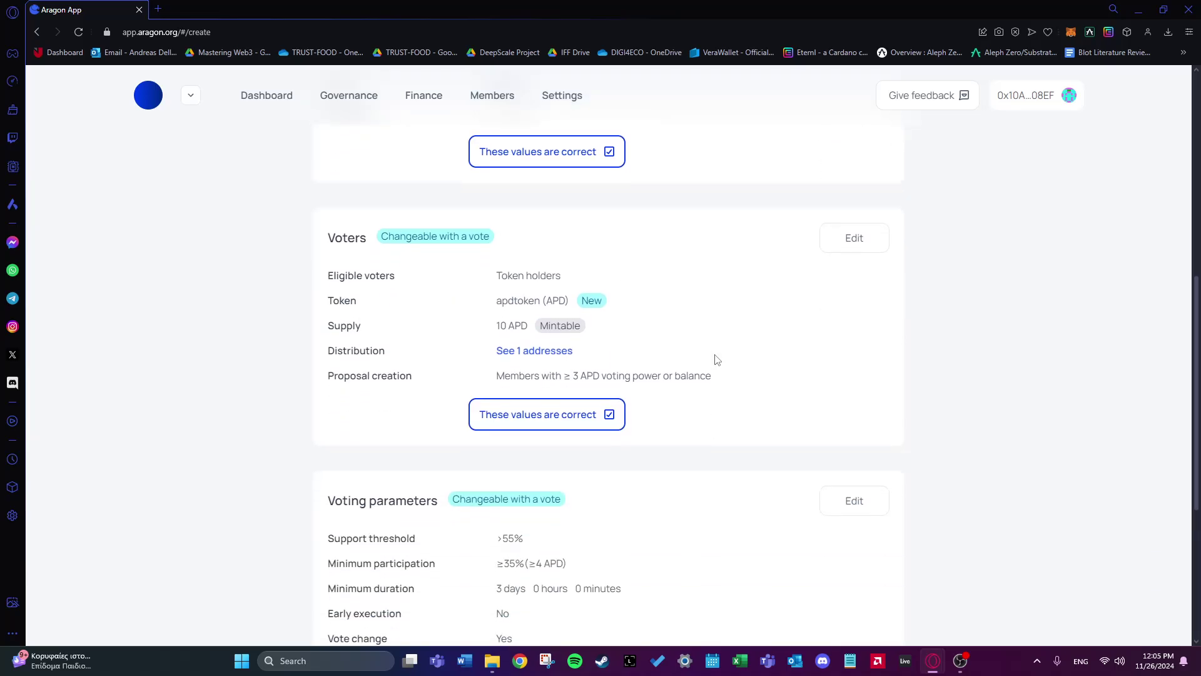
scroll(717, 359, "down", 4)
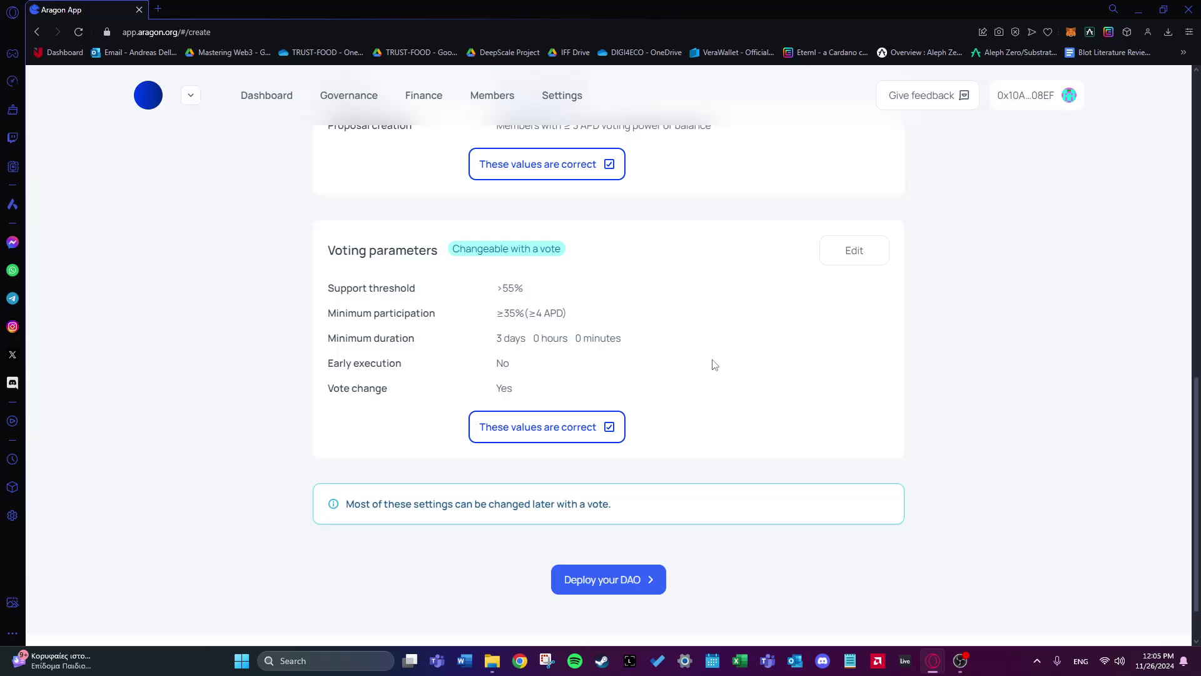
scroll(711, 448, "down", 1)
scroll(772, 469, "up", 2)
scroll(778, 469, "down", 1)
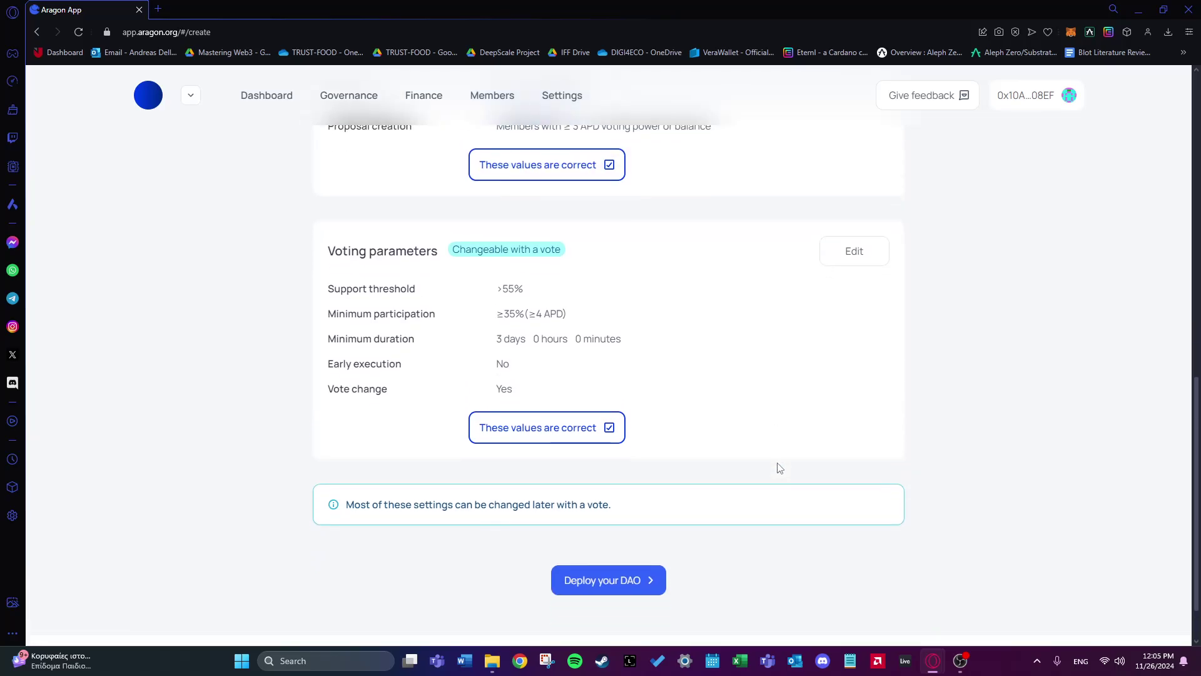